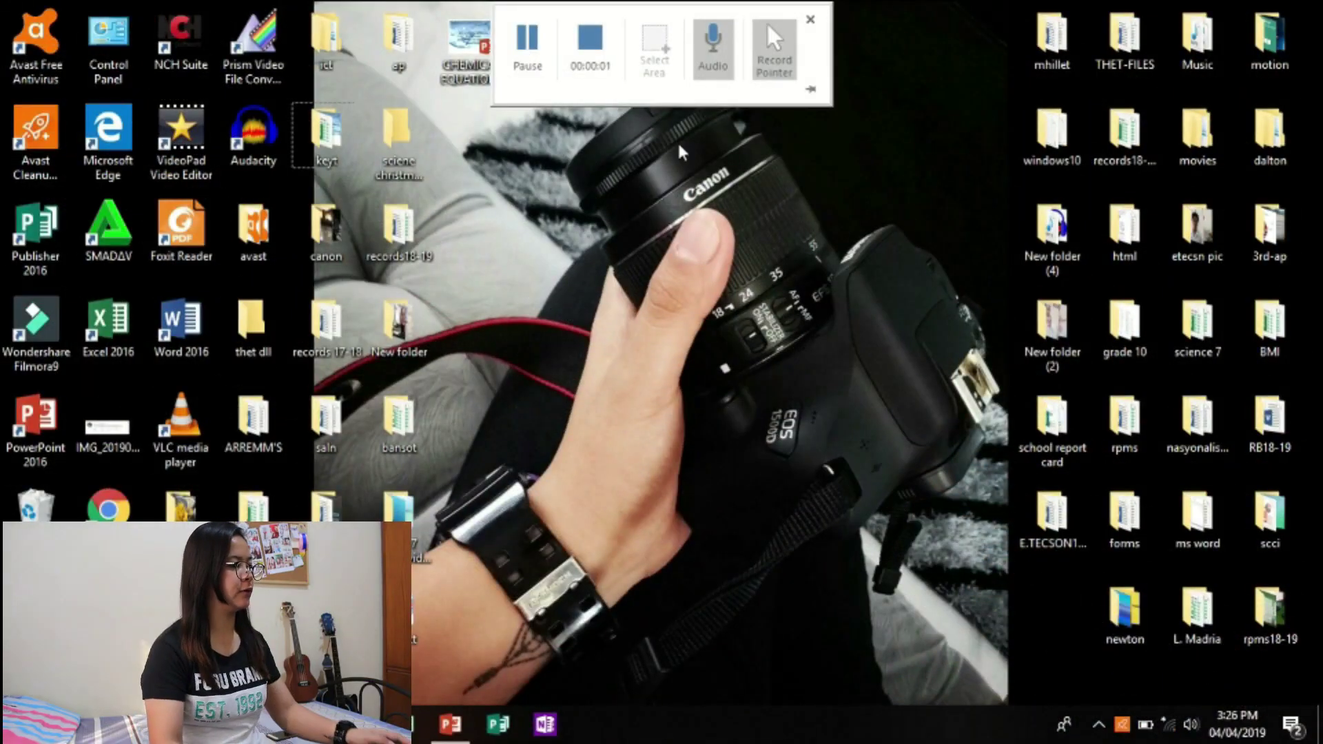
# Step: Open the CHEMICAL EQUATIONS presentation and page through its opening slides, back to the title slide
pyautogui.doubleClick(460, 59)
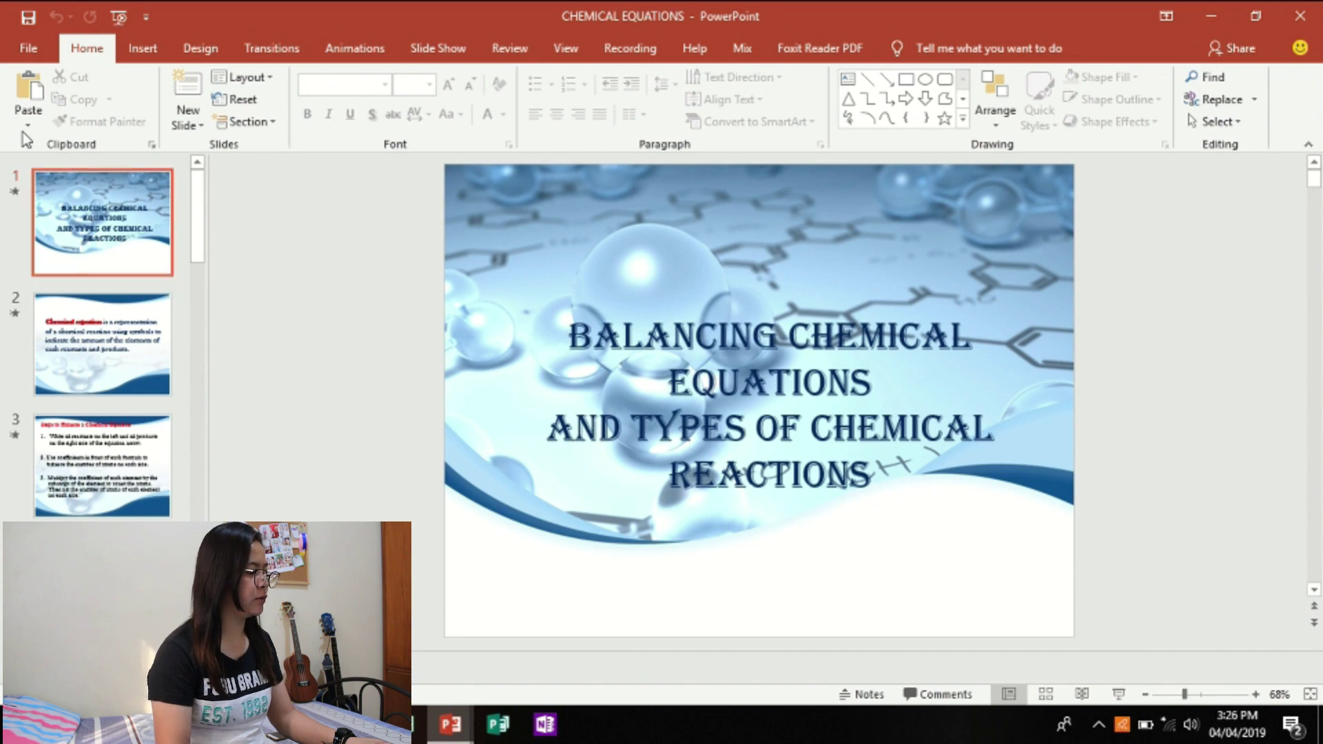
pyautogui.click(117, 337)
pyautogui.press('Down')
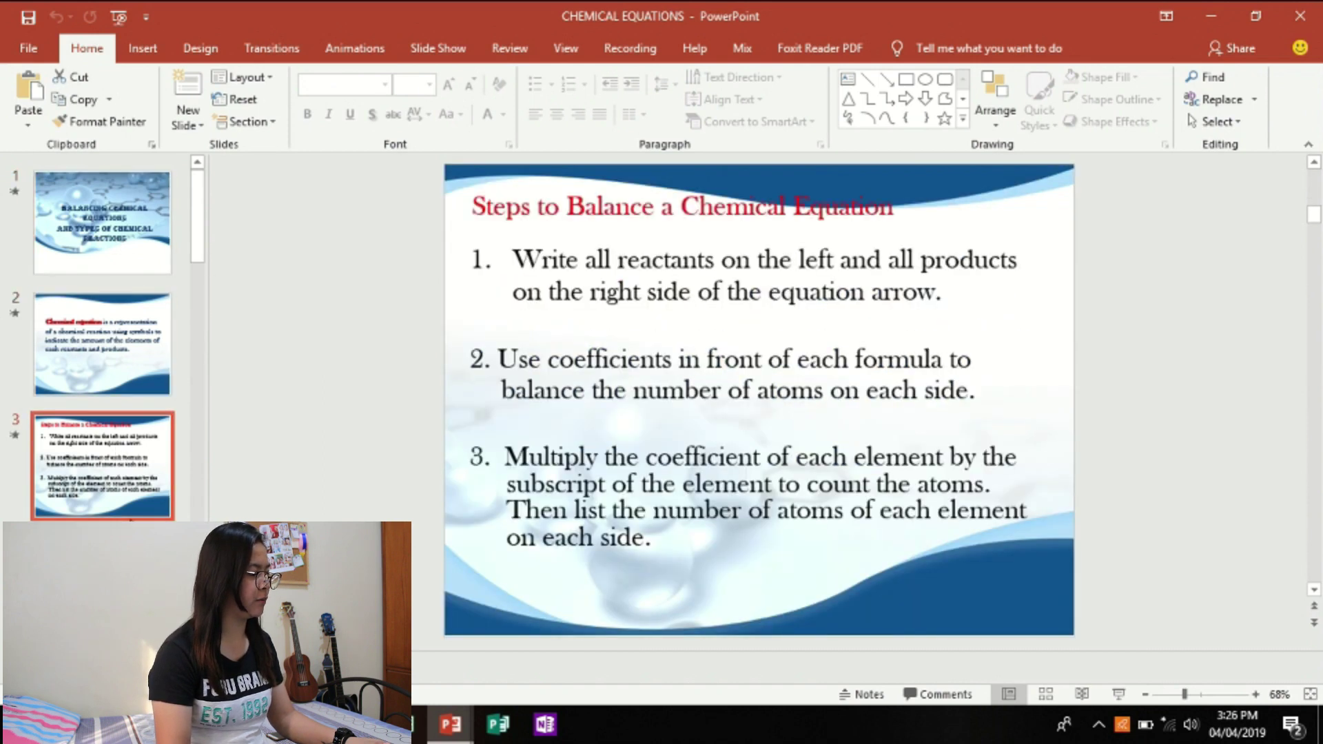
pyautogui.press('Down')
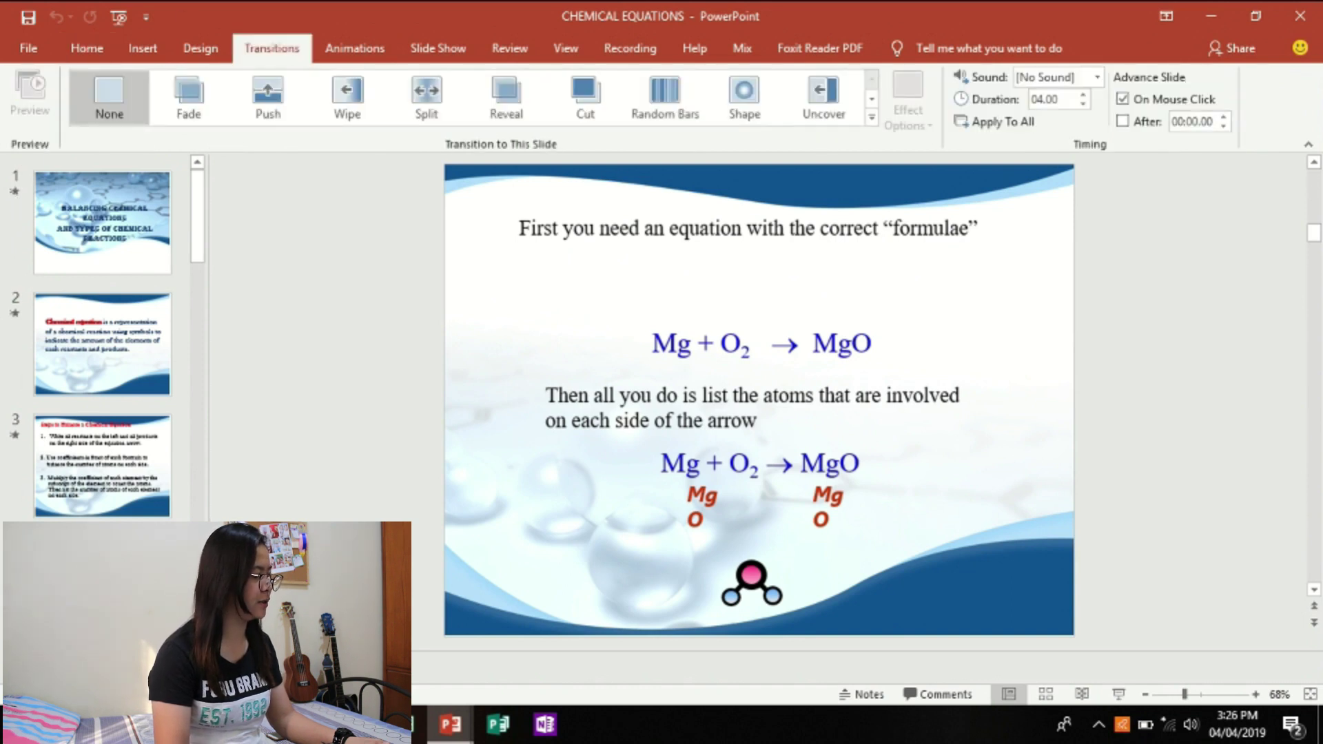
pyautogui.click(102, 220)
pyautogui.click(744, 365)
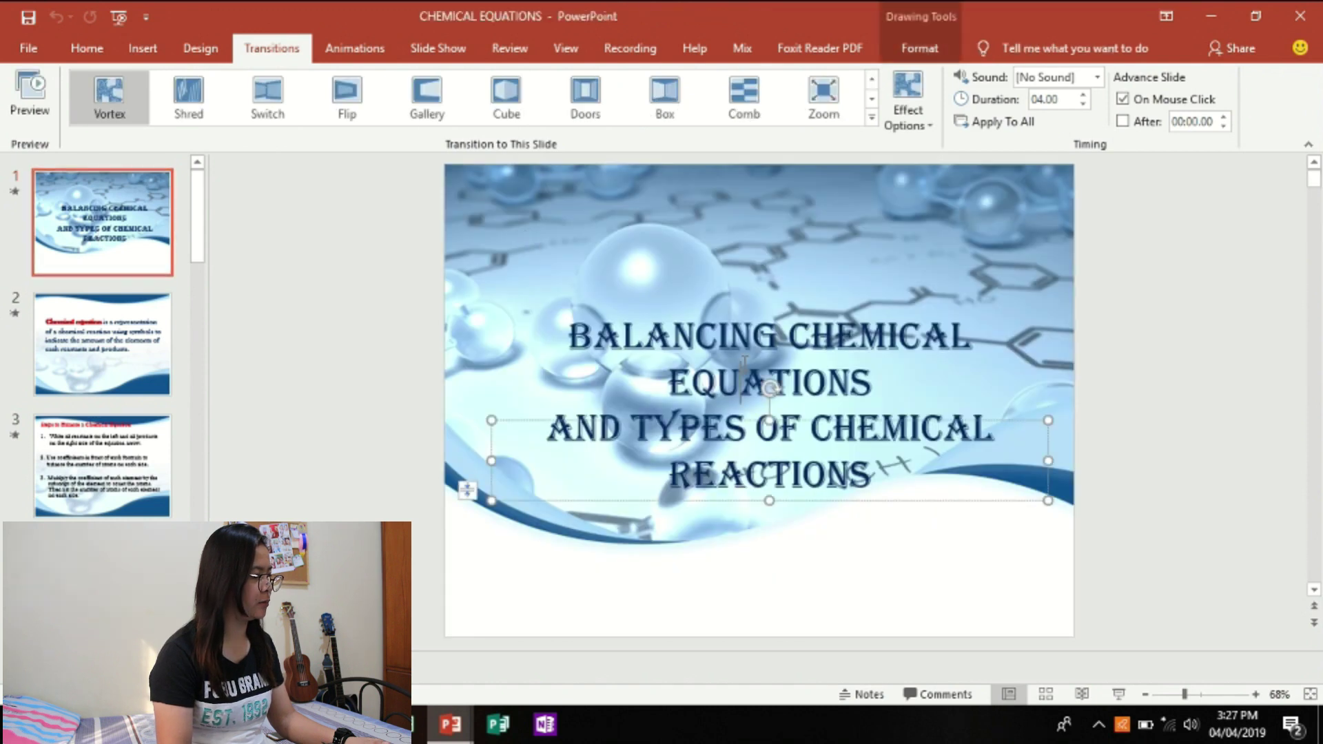
# Step: Review slides 2–4 and their transitions, then return to slide 1 and the File Info page
pyautogui.click(102, 348)
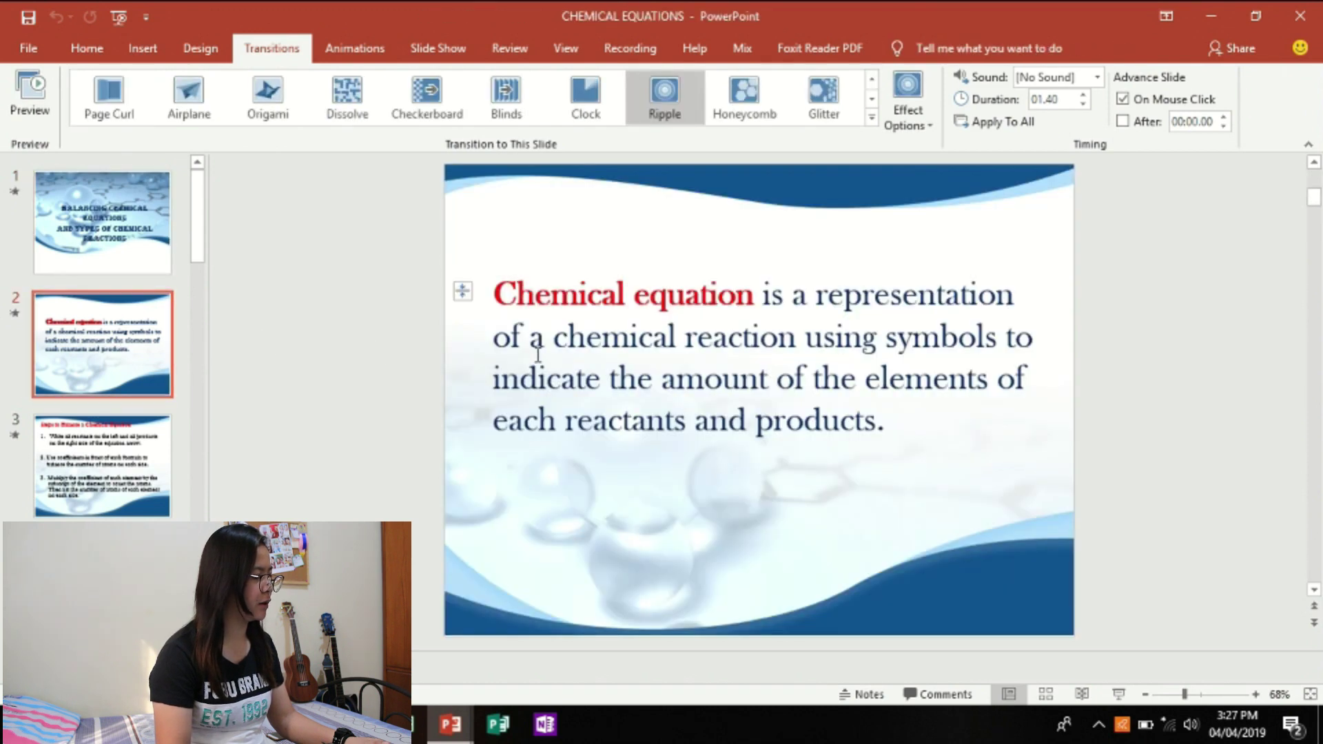
pyautogui.click(94, 502)
pyautogui.press('Down')
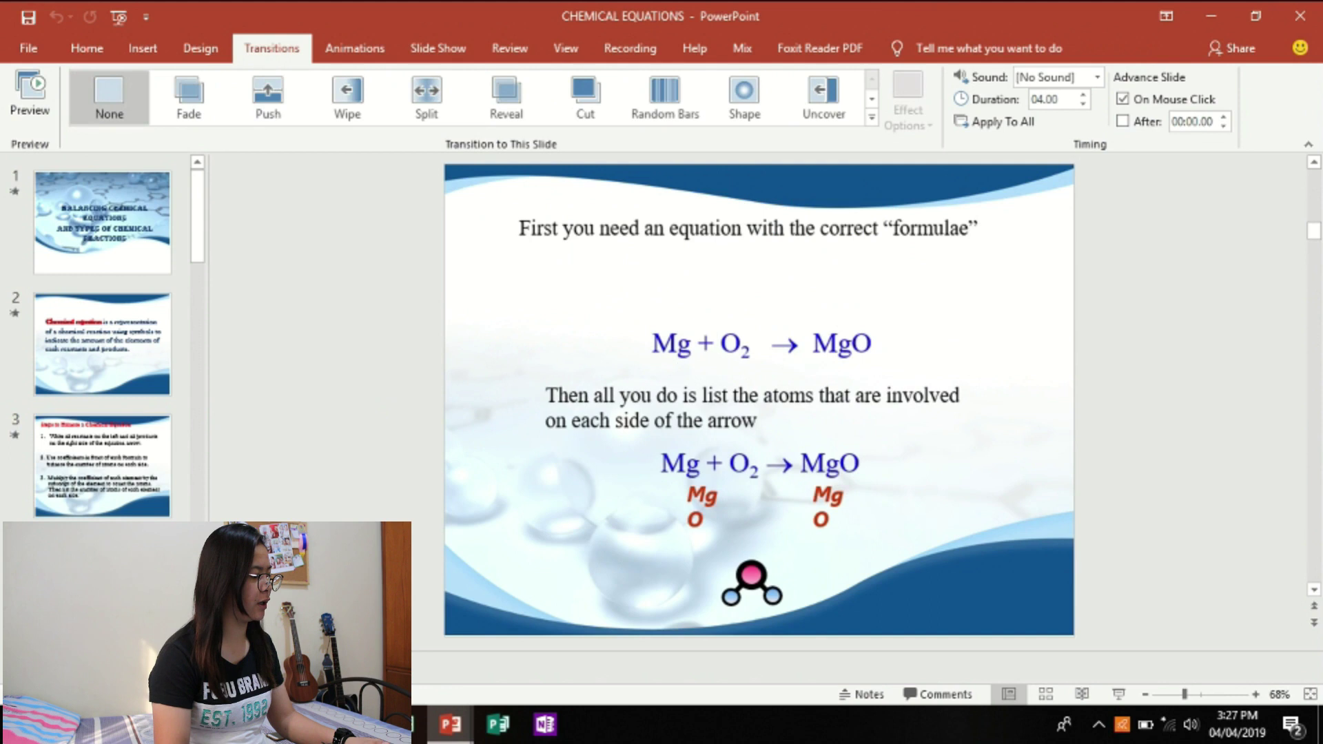
pyautogui.click(570, 420)
pyautogui.click(653, 289)
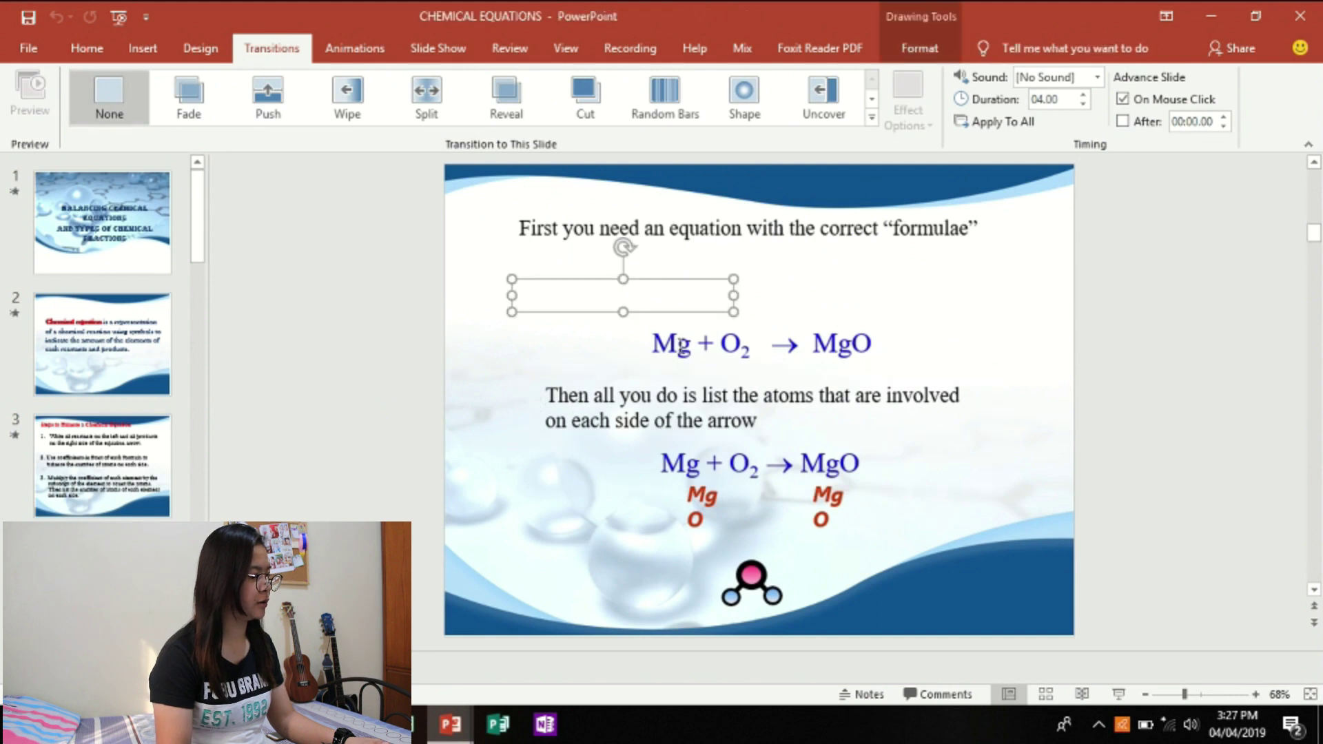
pyautogui.click(80, 238)
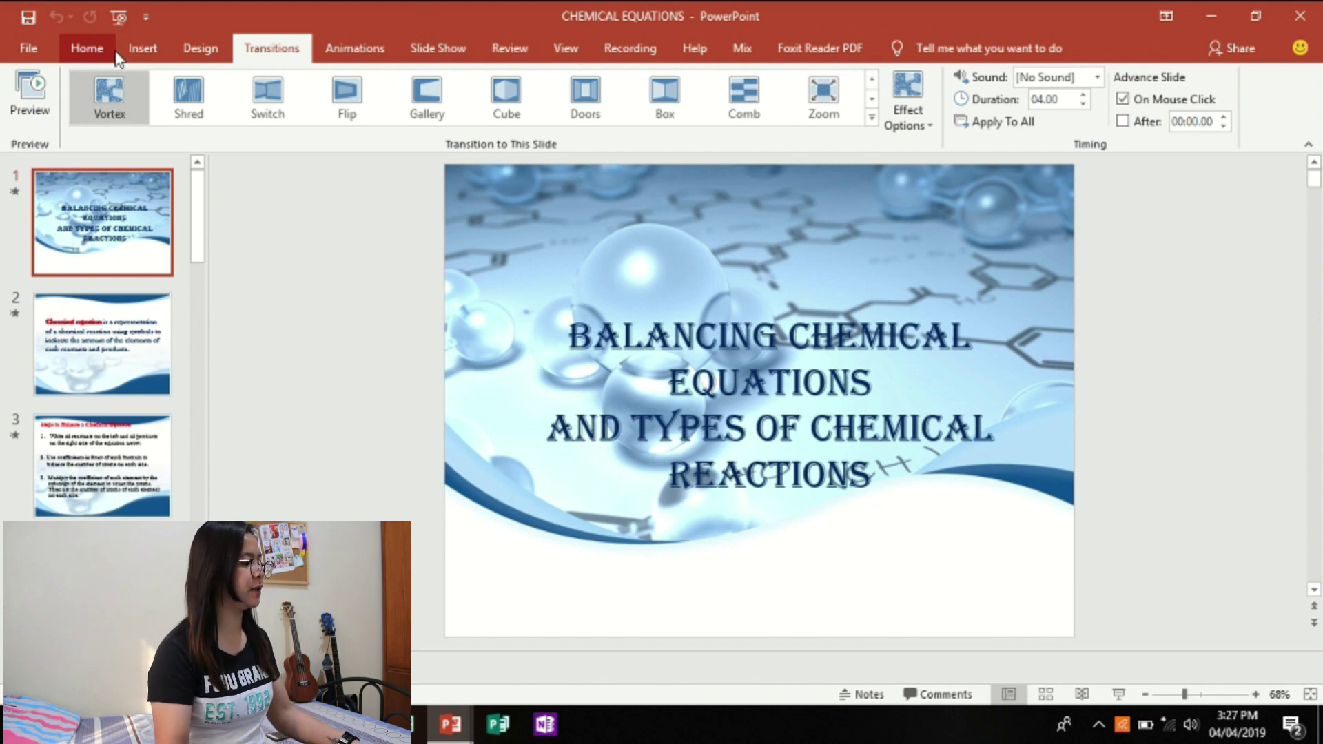
pyautogui.click(25, 51)
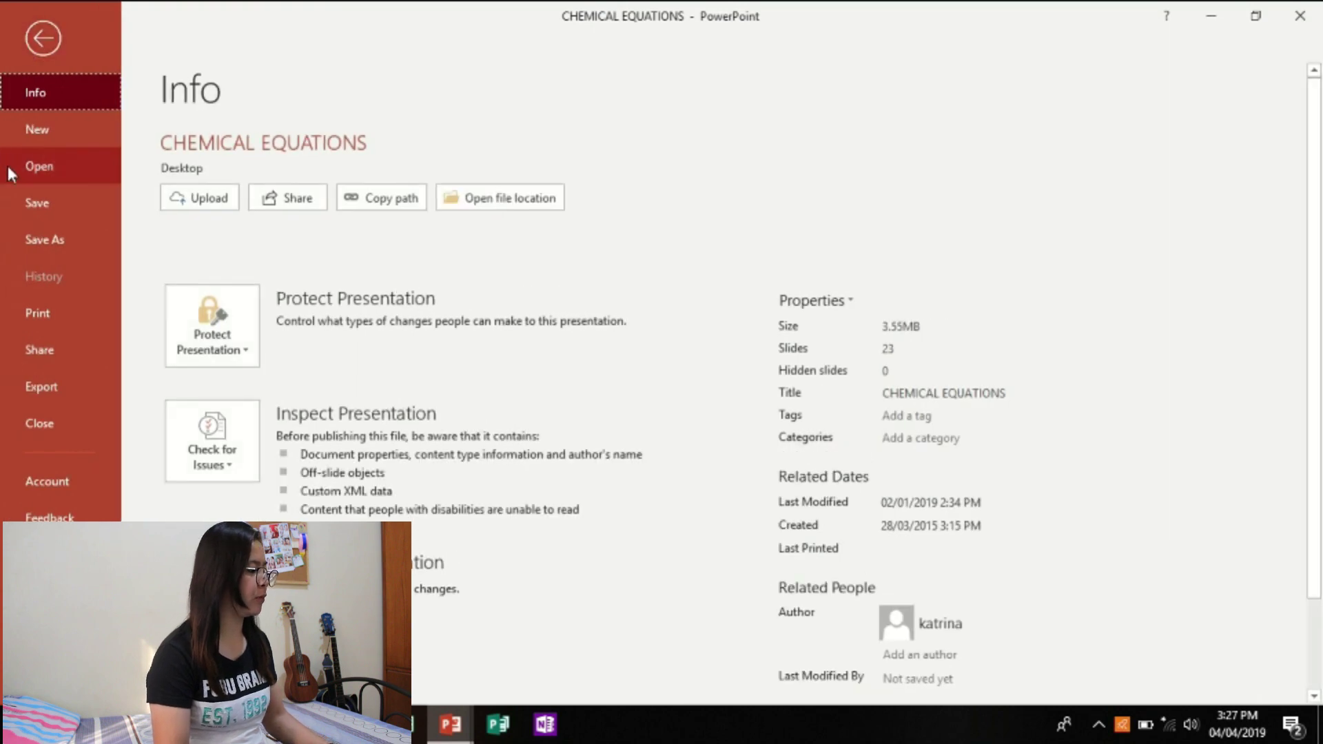
# Step: Save a copy to the Desktop as an MPEG-4 Video named 'CHEMICAL EQUATIONS1'
pyautogui.click(76, 252)
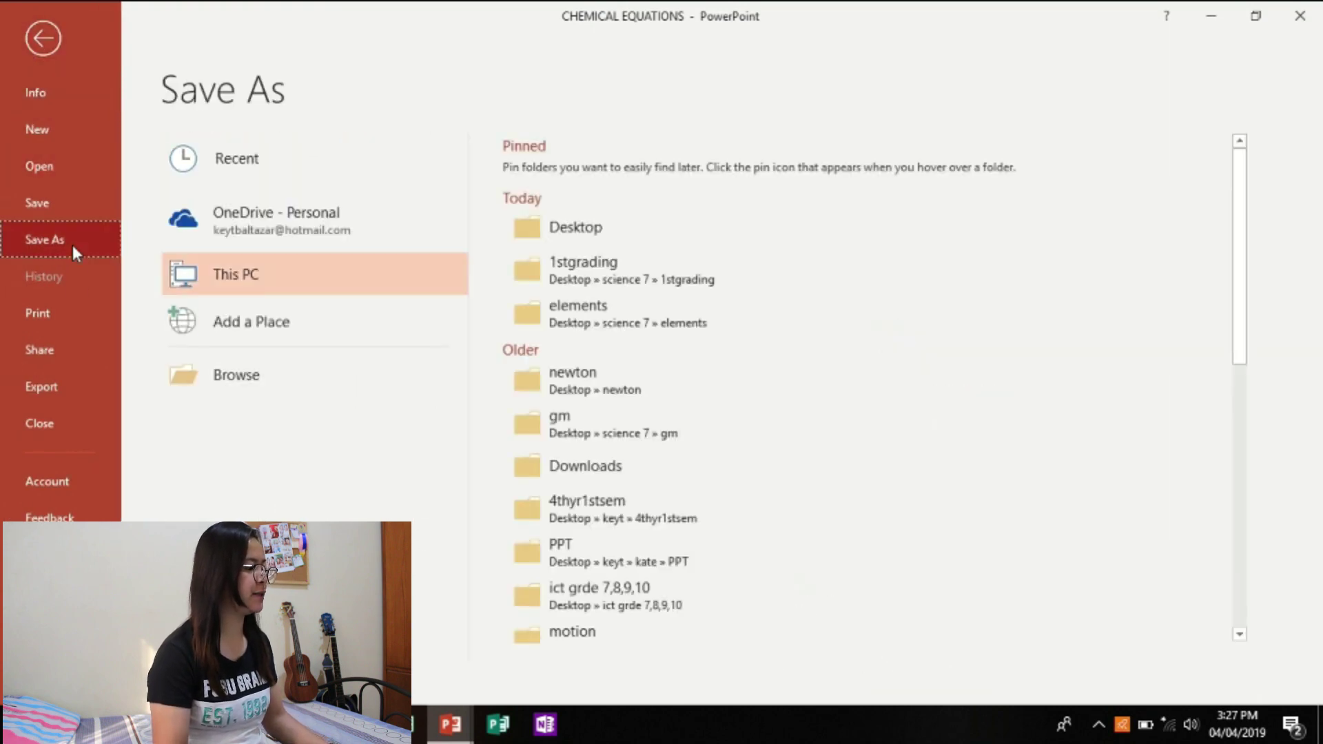
pyautogui.click(609, 229)
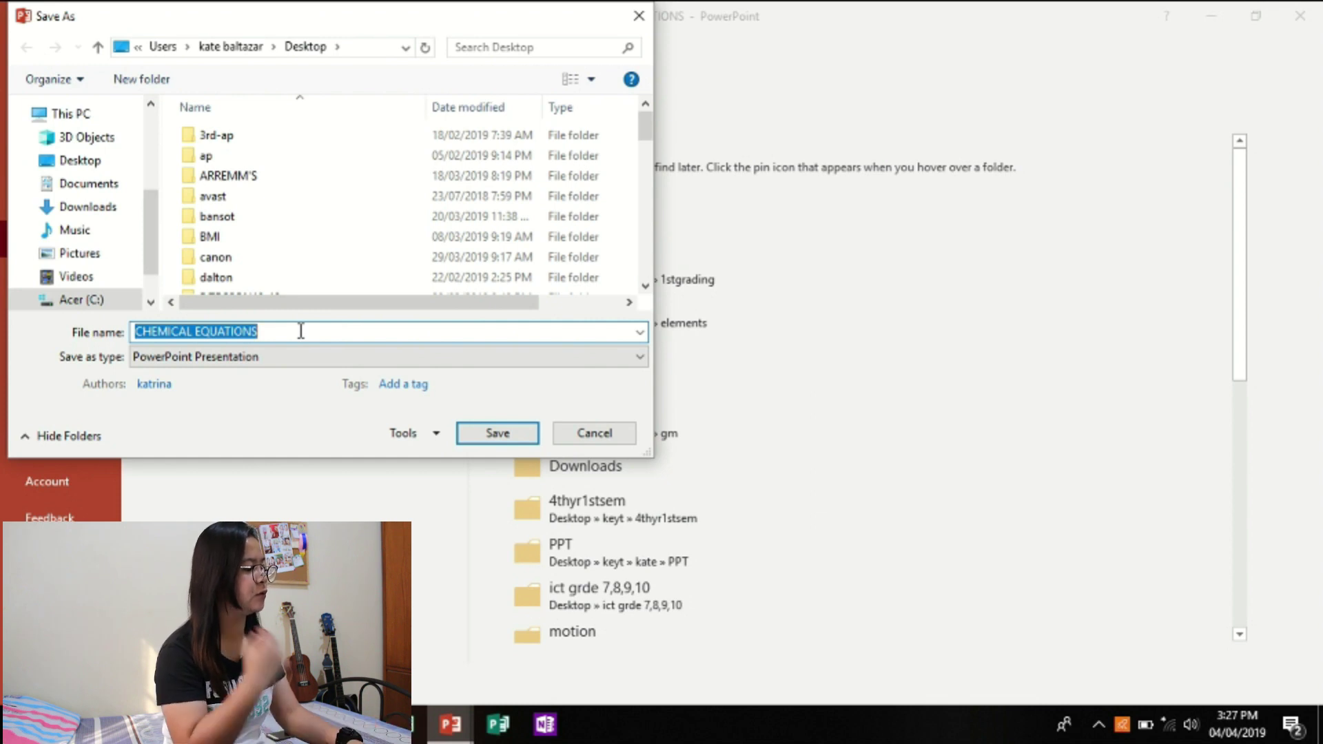
pyautogui.click(300, 330)
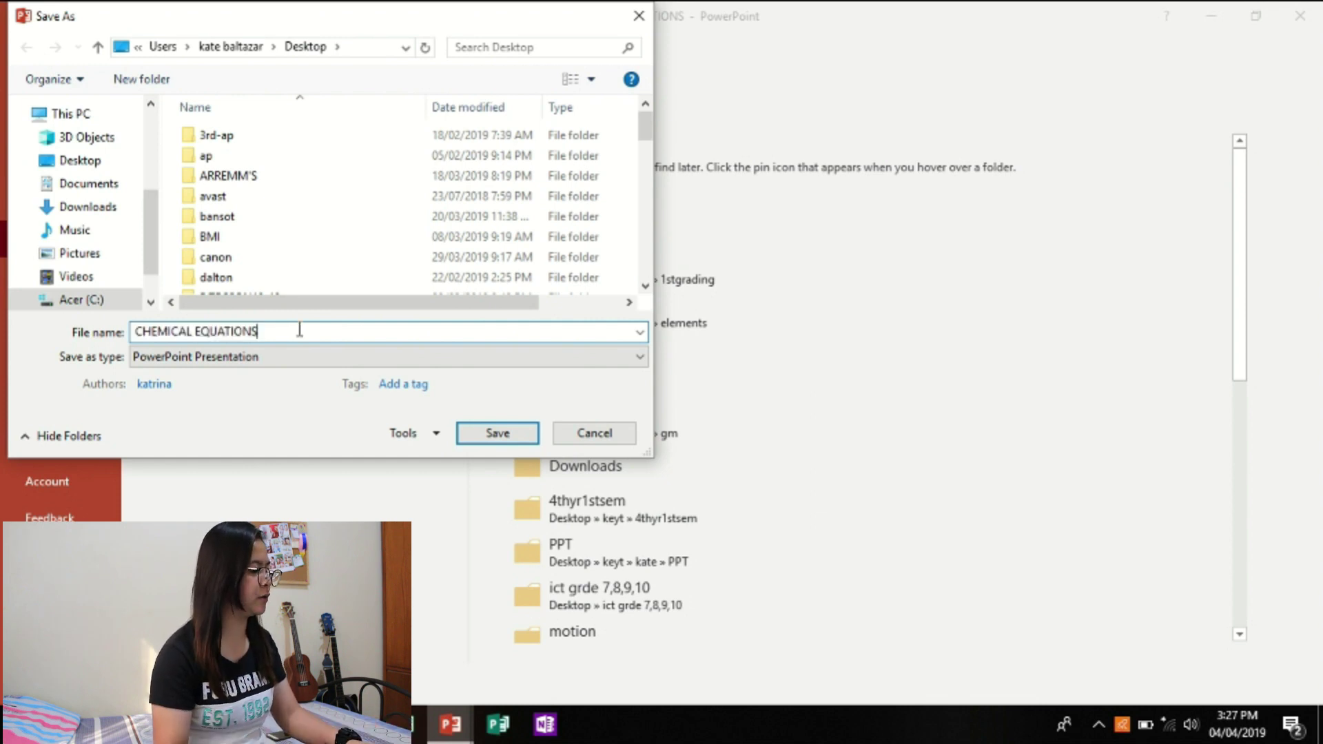
pyautogui.write('1')
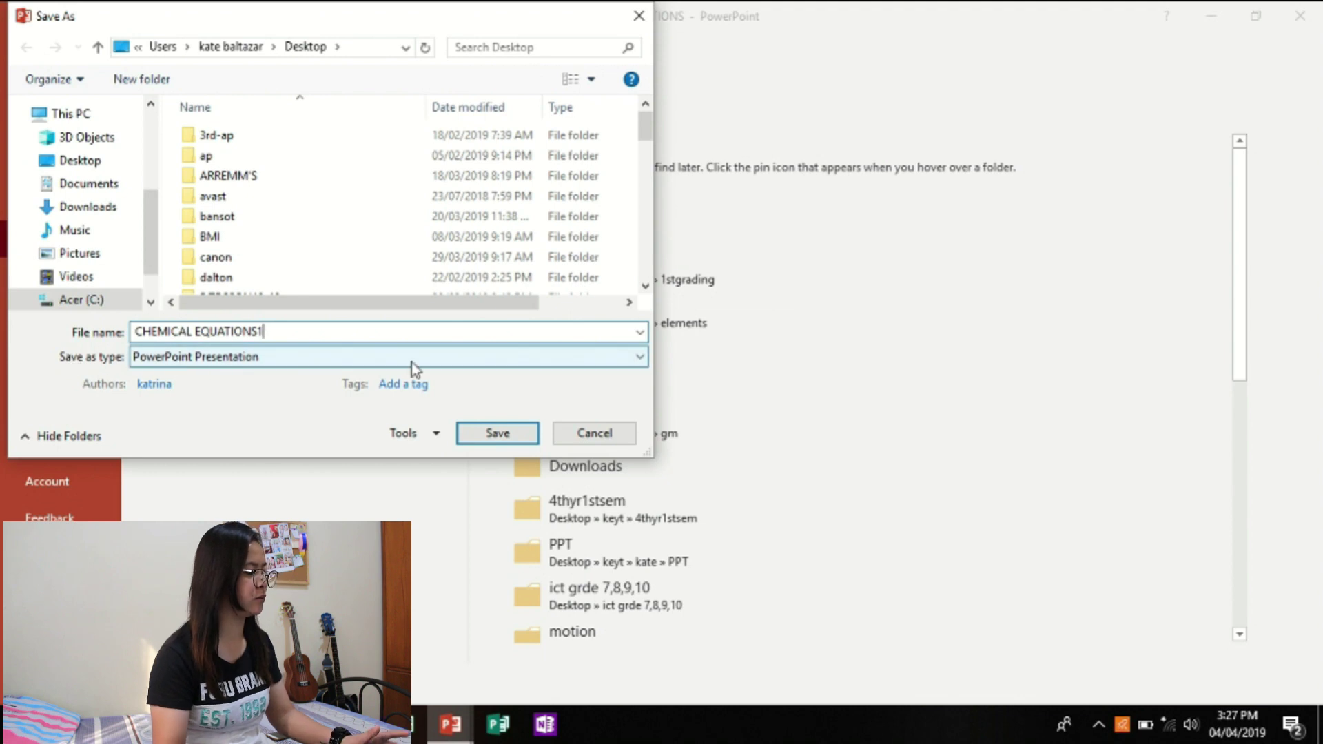
pyautogui.click(640, 358)
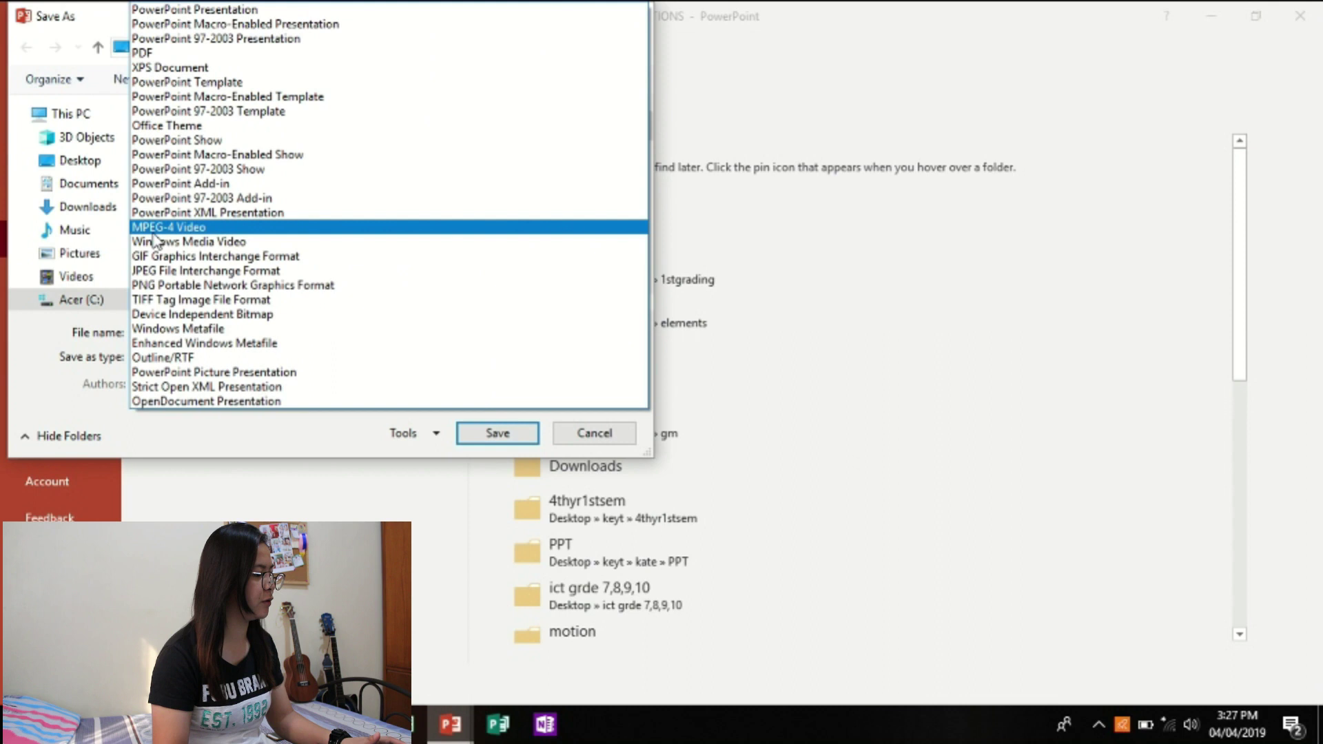
pyautogui.click(254, 229)
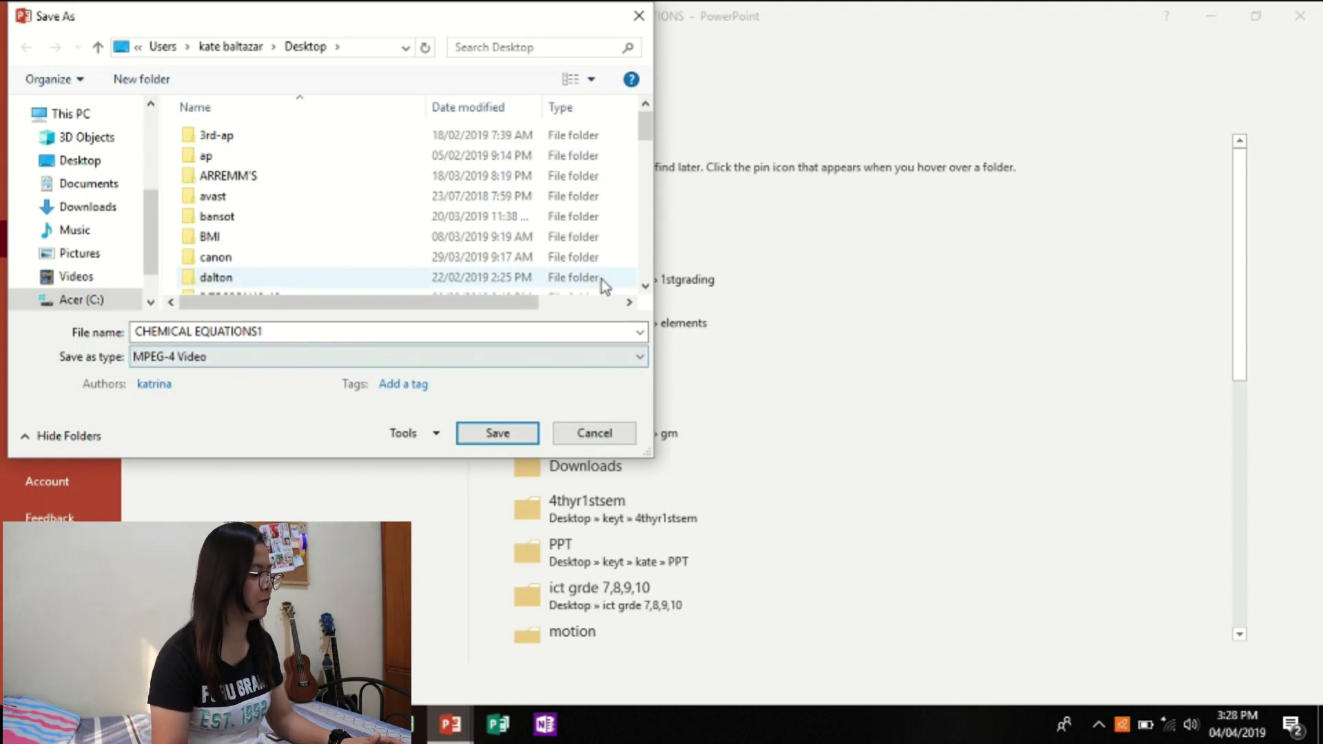
pyautogui.click(511, 437)
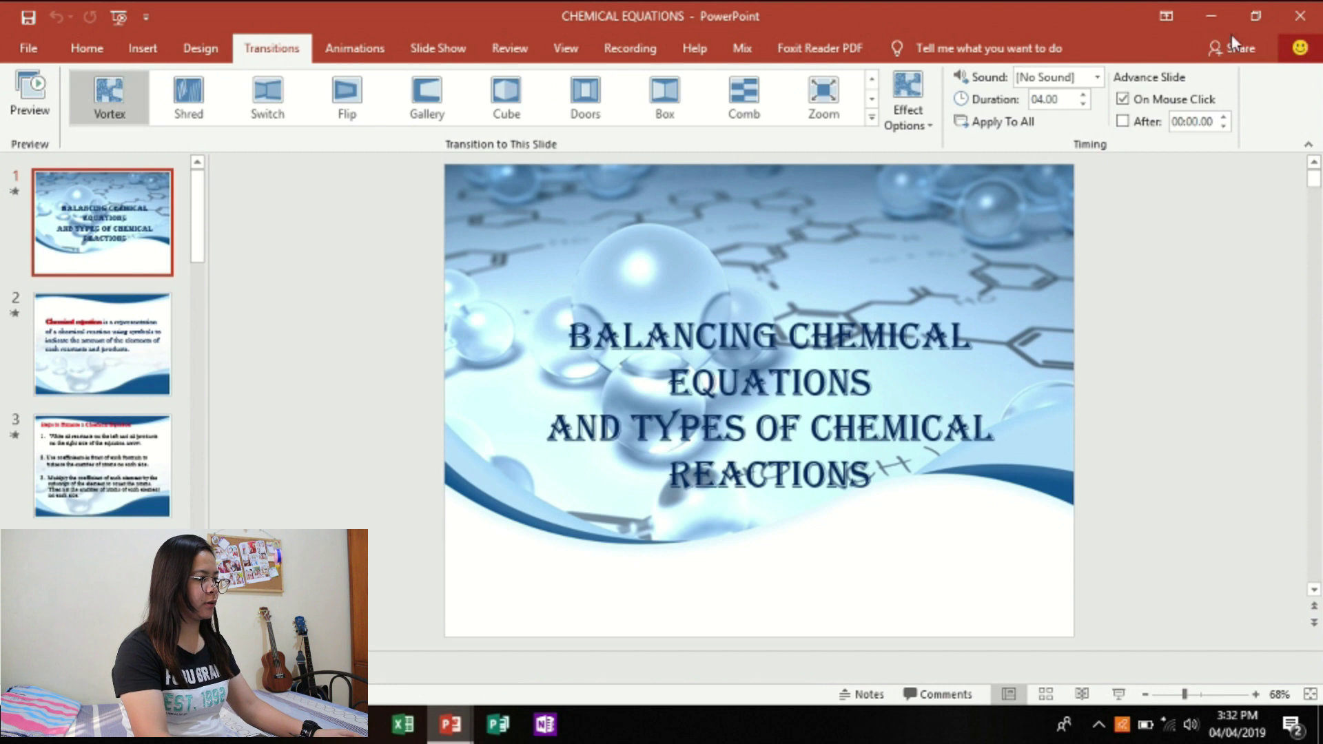
# Step: Minimise PowerPoint and open CHEMICAL EQUATIONS1.mp4 from the desktop in VLC
pyautogui.click(1206, 11)
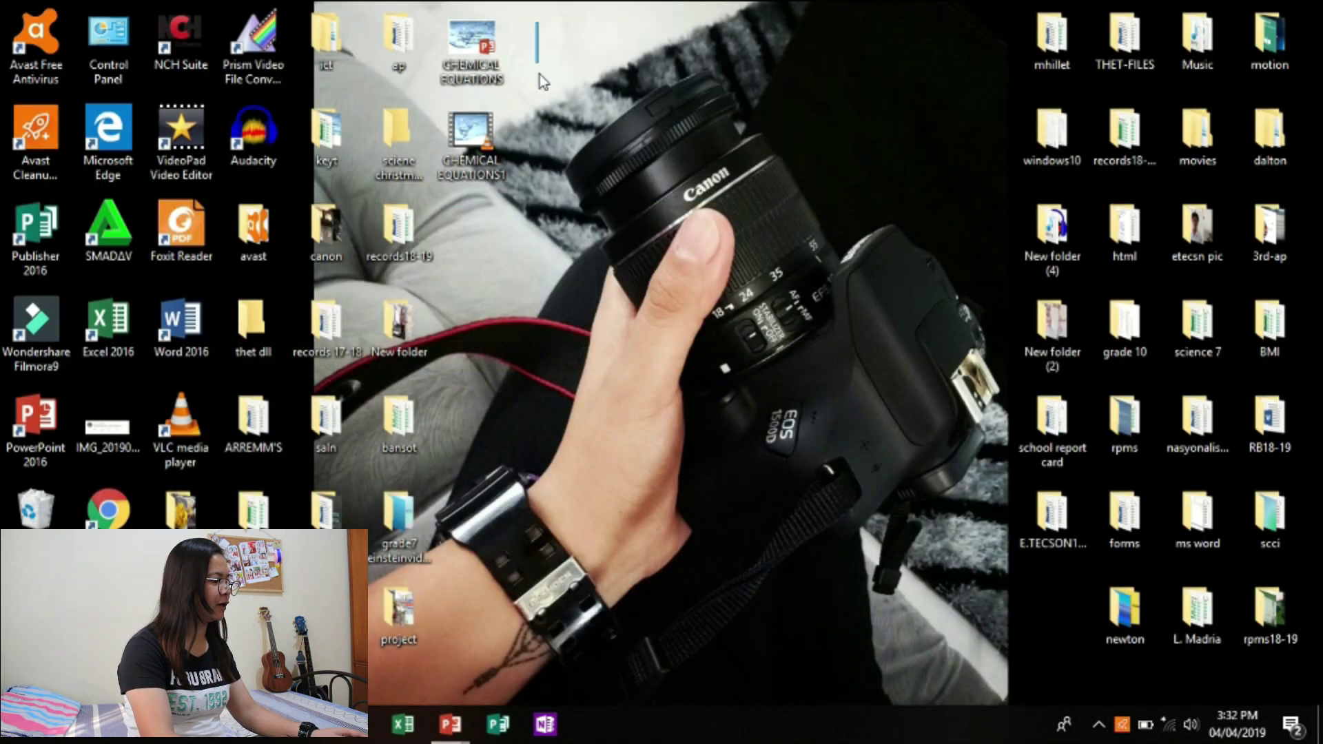
pyautogui.moveTo(540, 81); pyautogui.dragTo(443, 169)
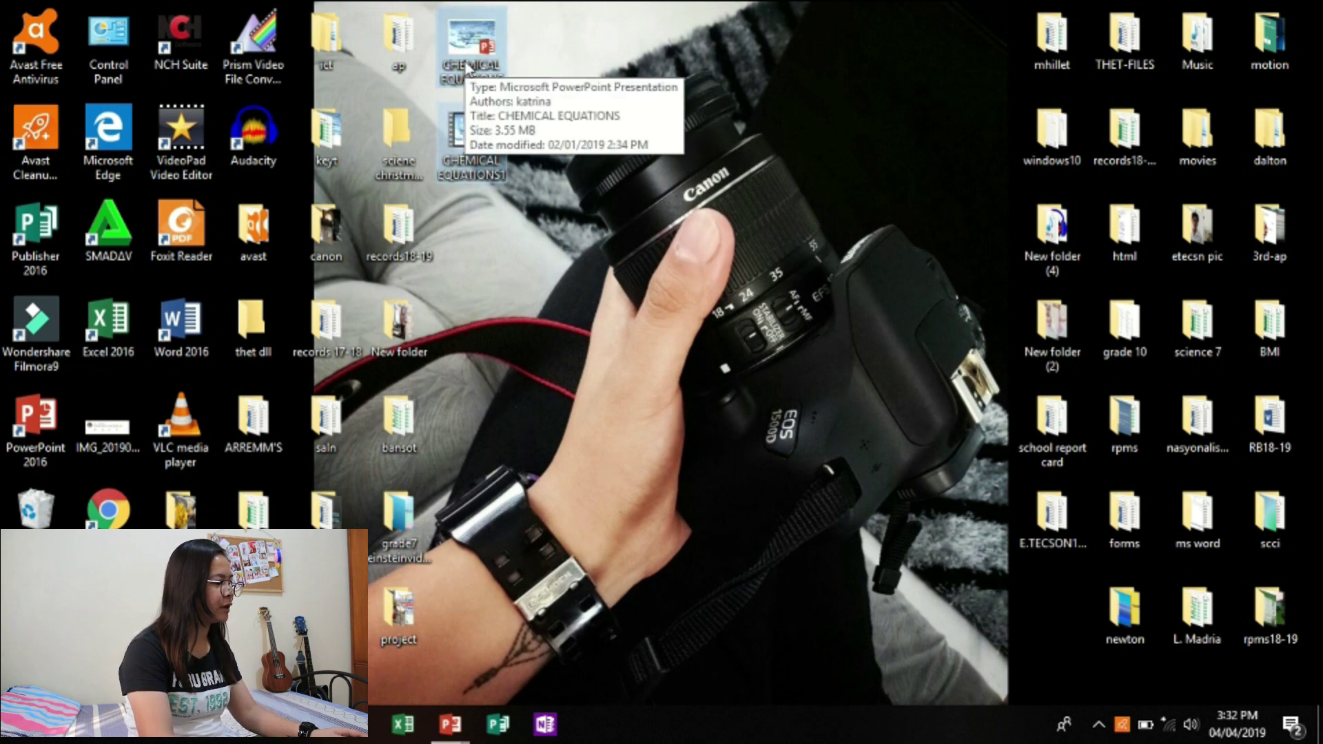
pyautogui.moveTo(470, 135)
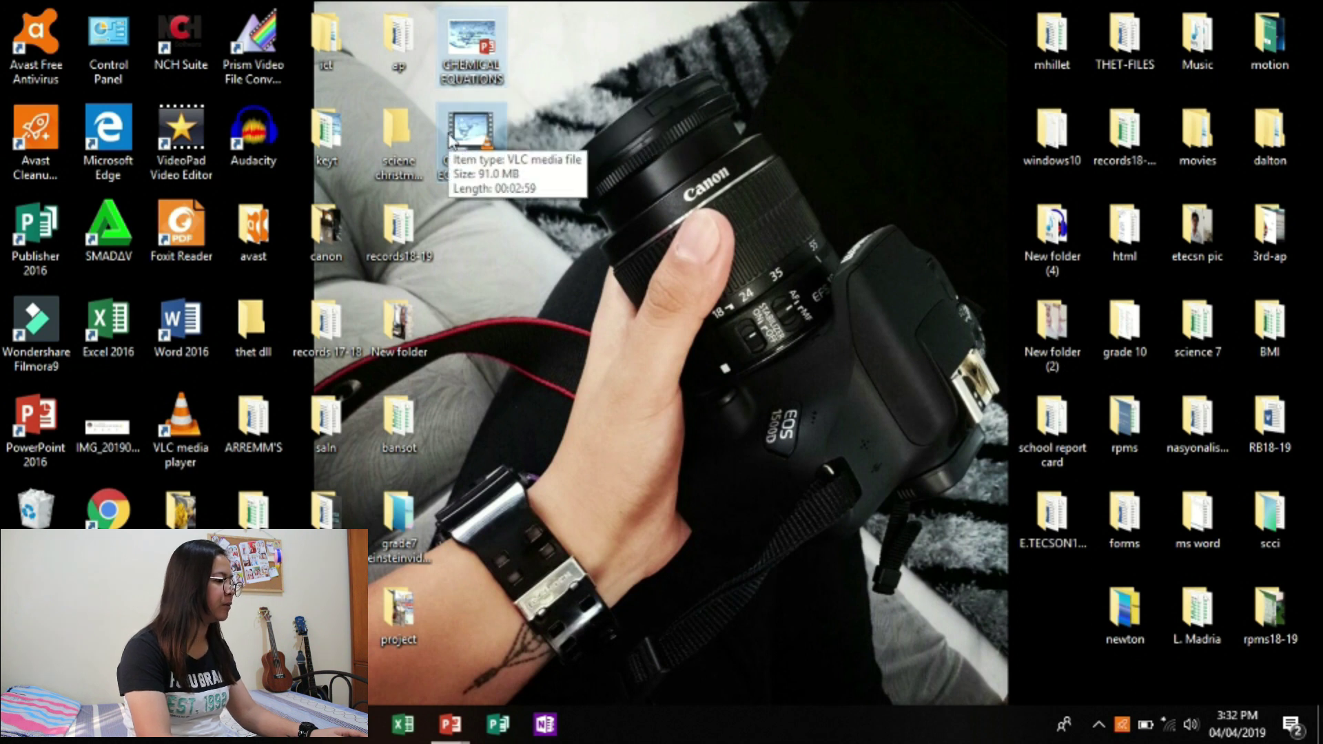
pyautogui.click(456, 145)
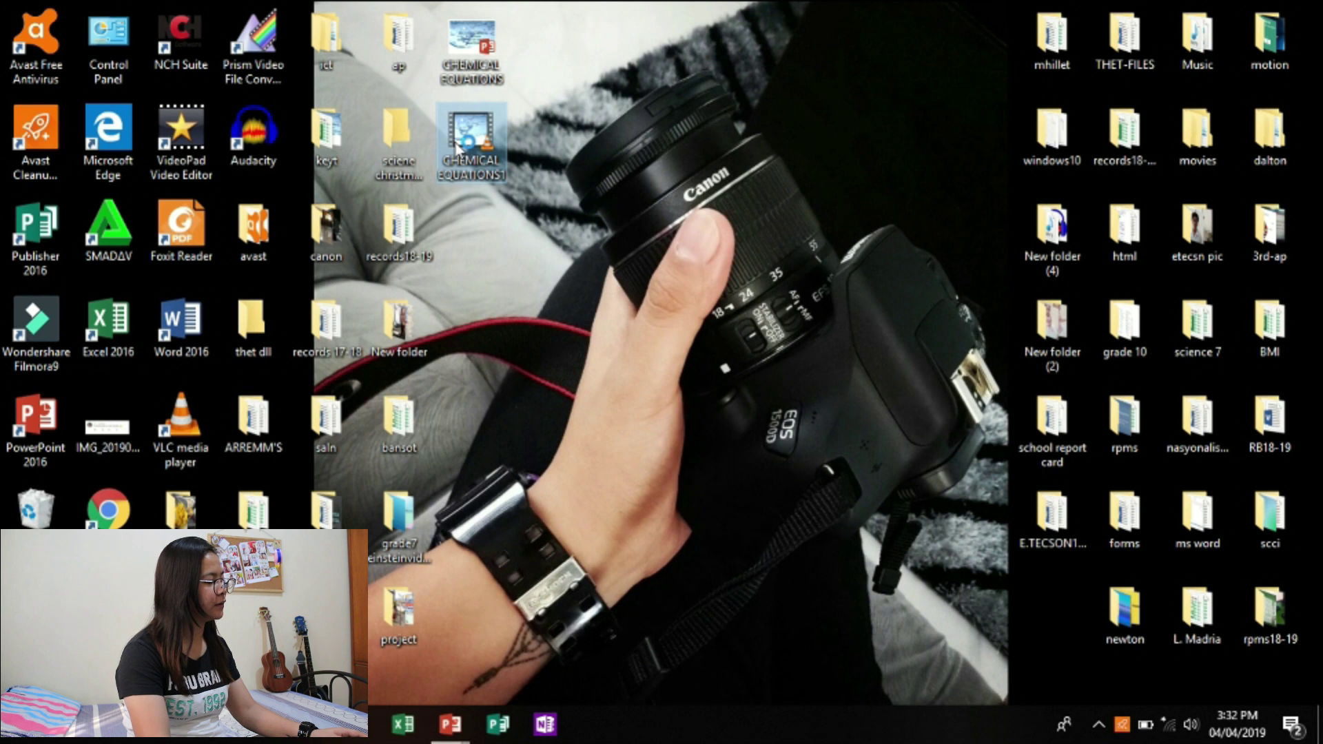
pyautogui.doubleClick(457, 146)
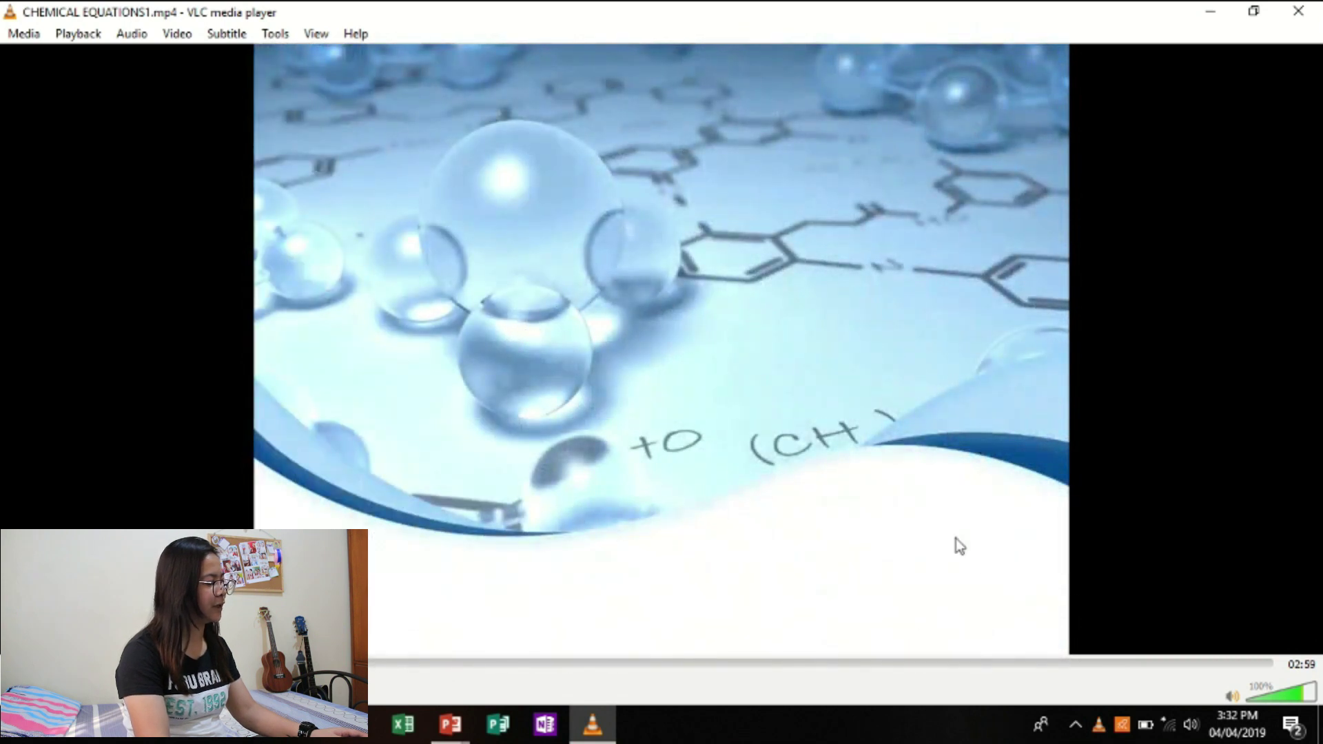
# Step: Raise VLC's volume to 121%, watch the exported video, then close the player
pyautogui.click(1313, 696)
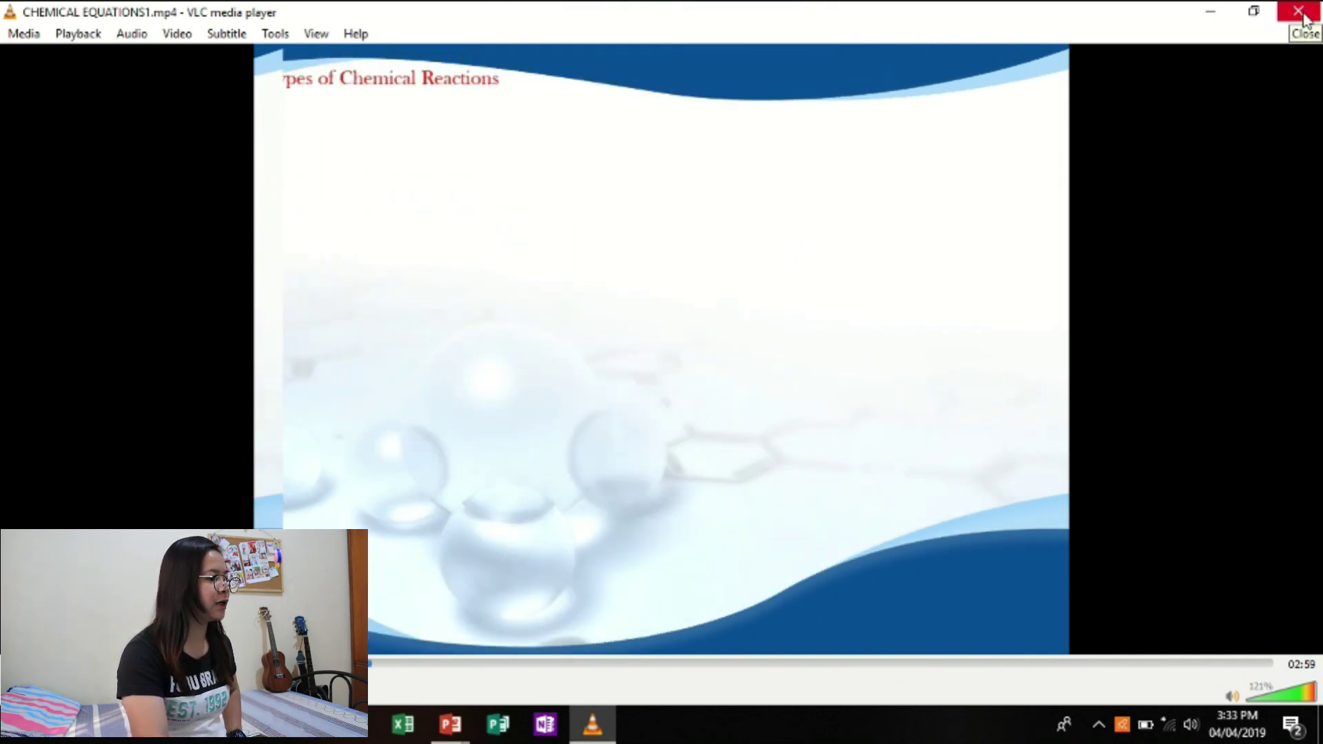
pyautogui.click(1311, 9)
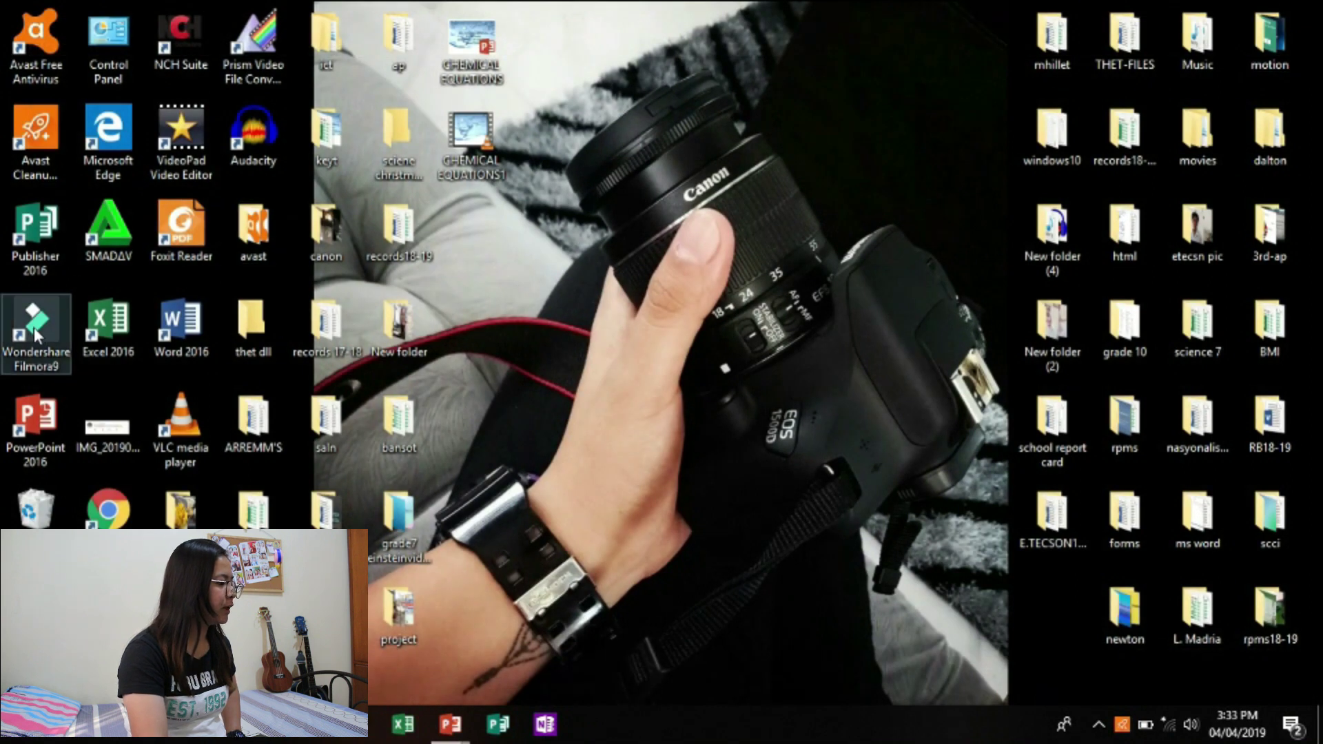
# Step: Launch Wondershare Filmora9 from its desktop shortcut
pyautogui.click(28, 350)
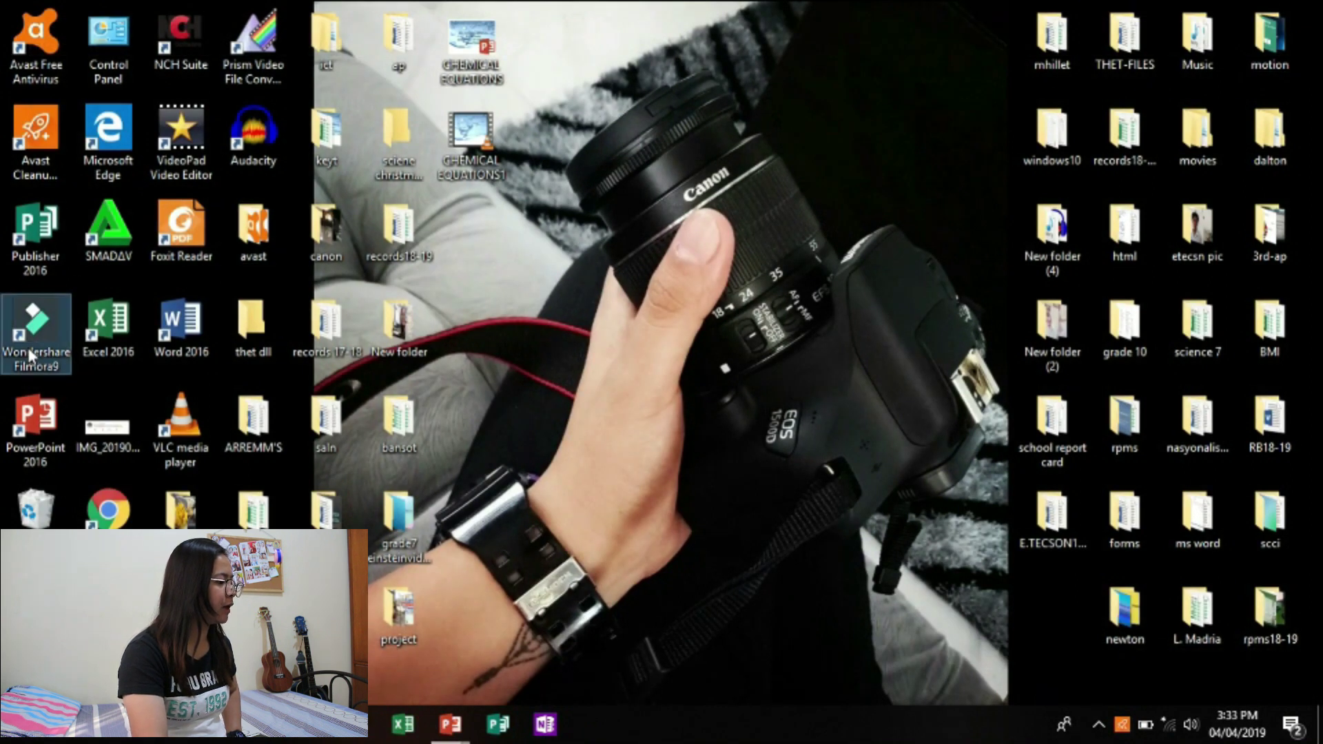
pyautogui.click(191, 131)
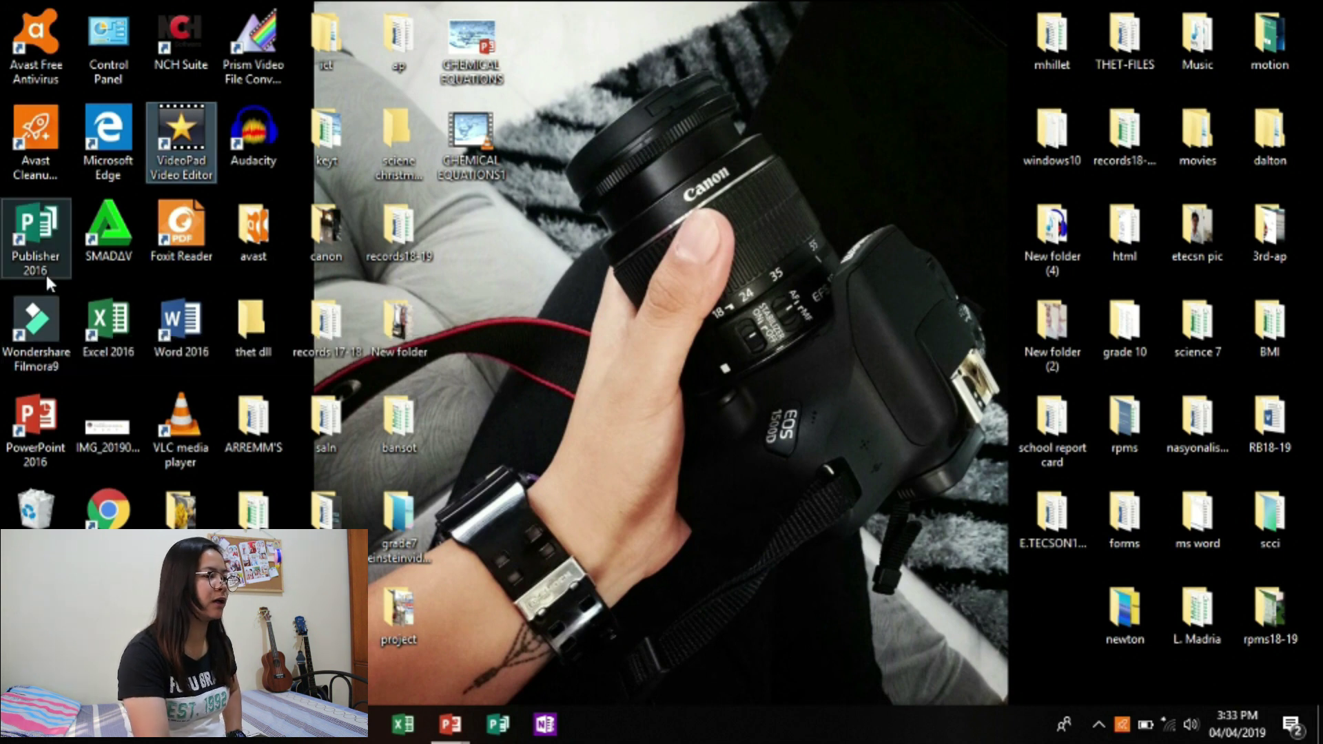
pyautogui.click(40, 313)
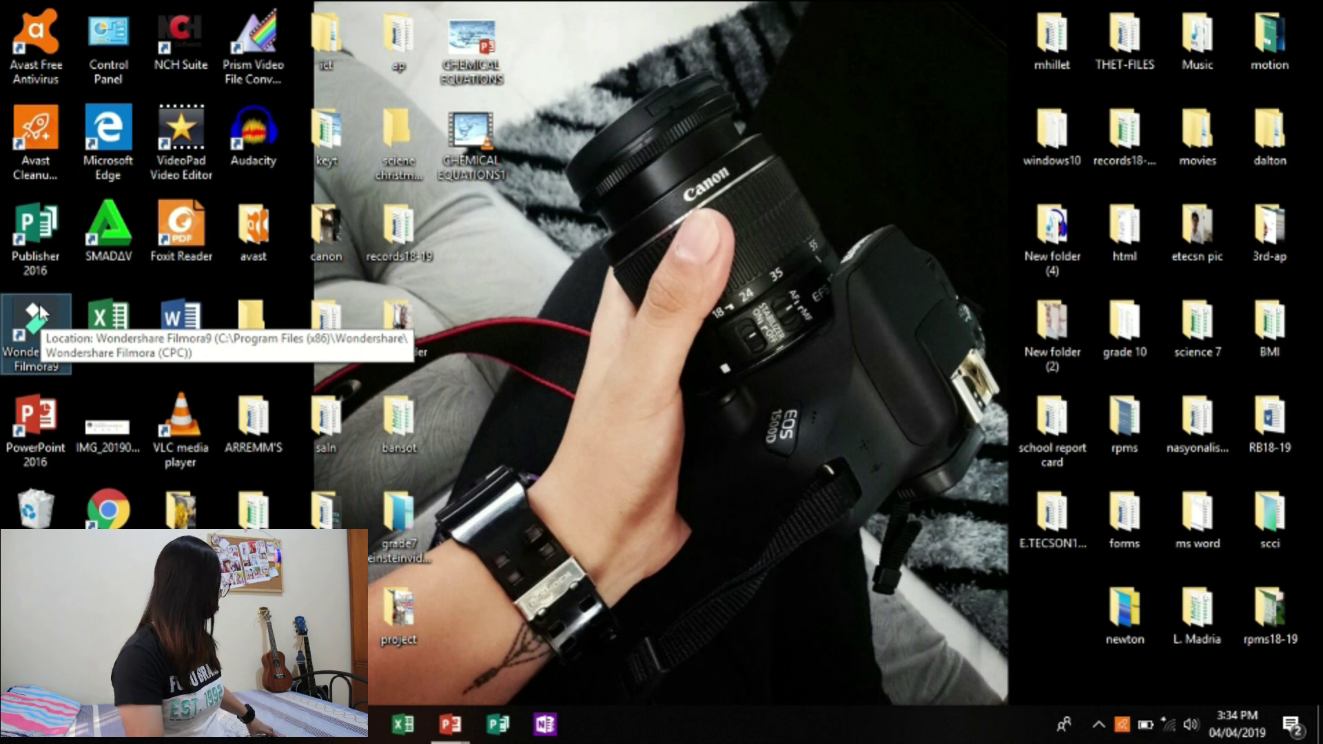
pyautogui.doubleClick(39, 312)
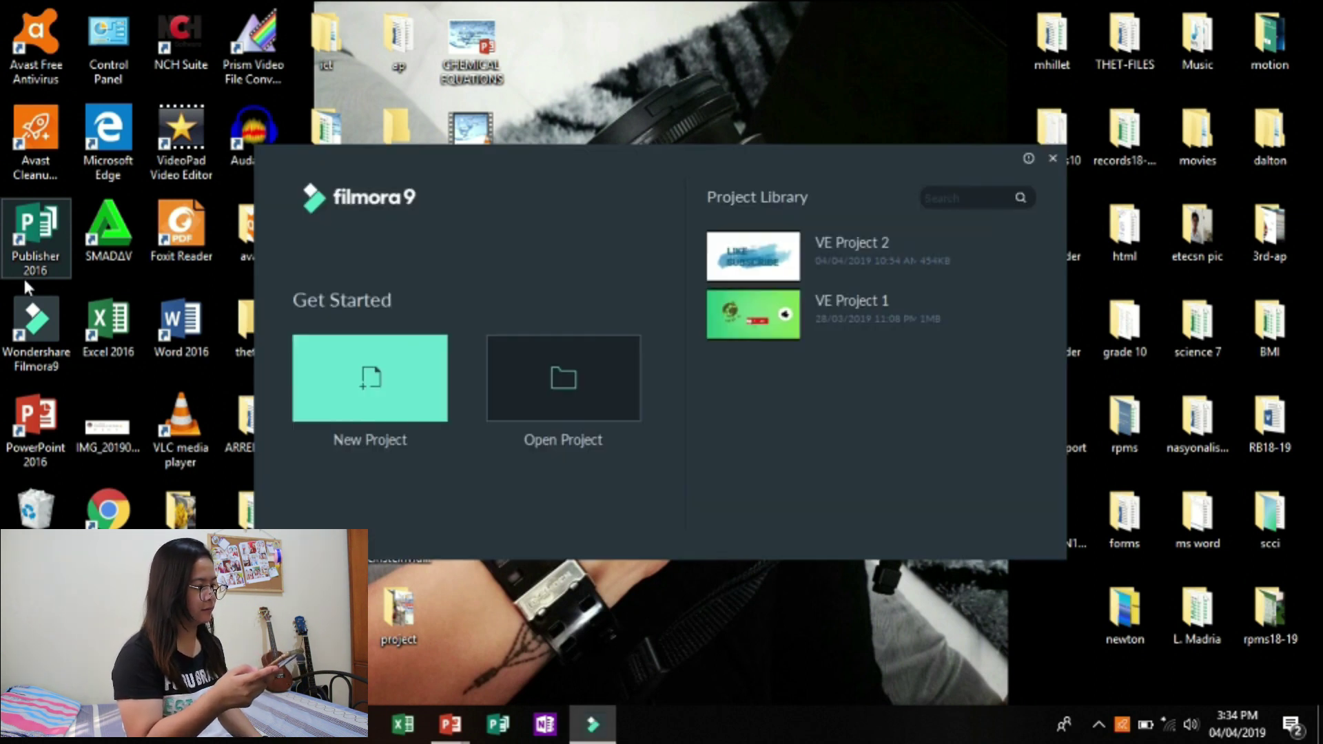
# Step: Create a new Filmora9 project and import CHEMICAL EQUATIONS1 from the Desktop into the media library
pyautogui.click(389, 376)
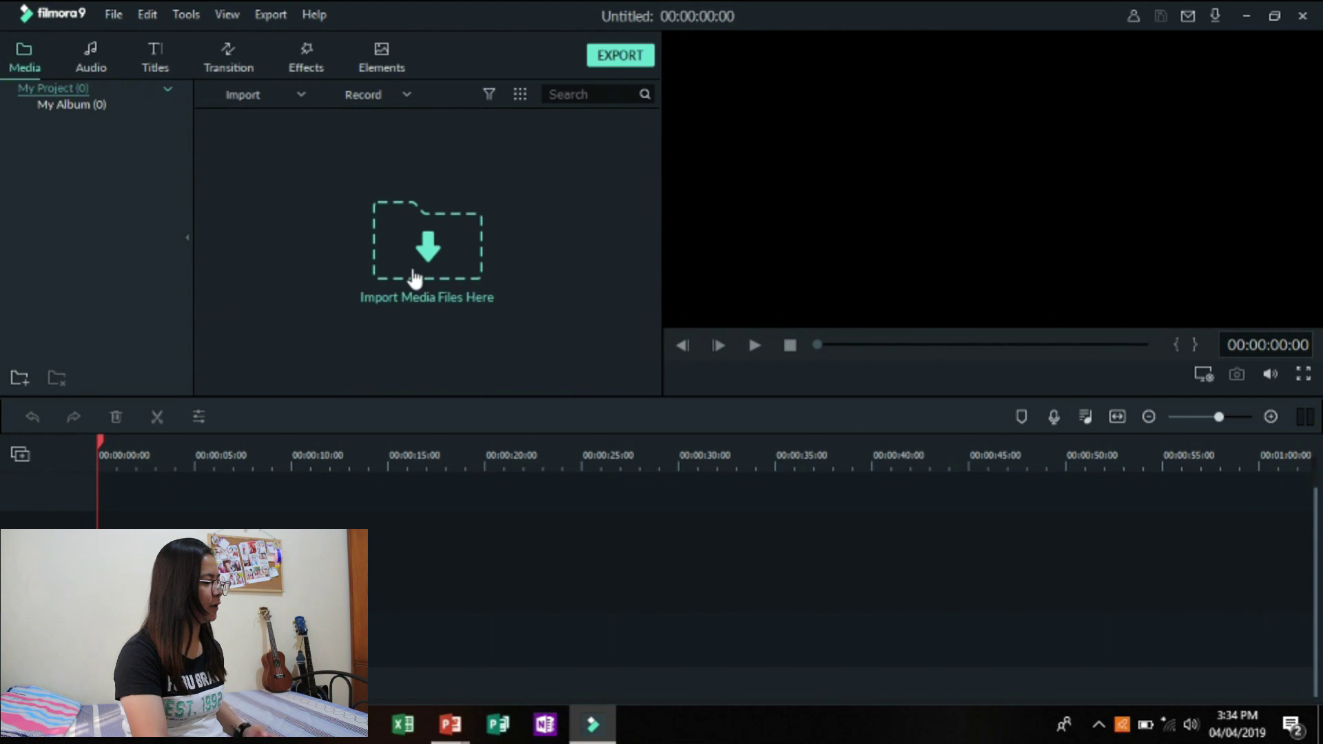
pyautogui.click(835, 367)
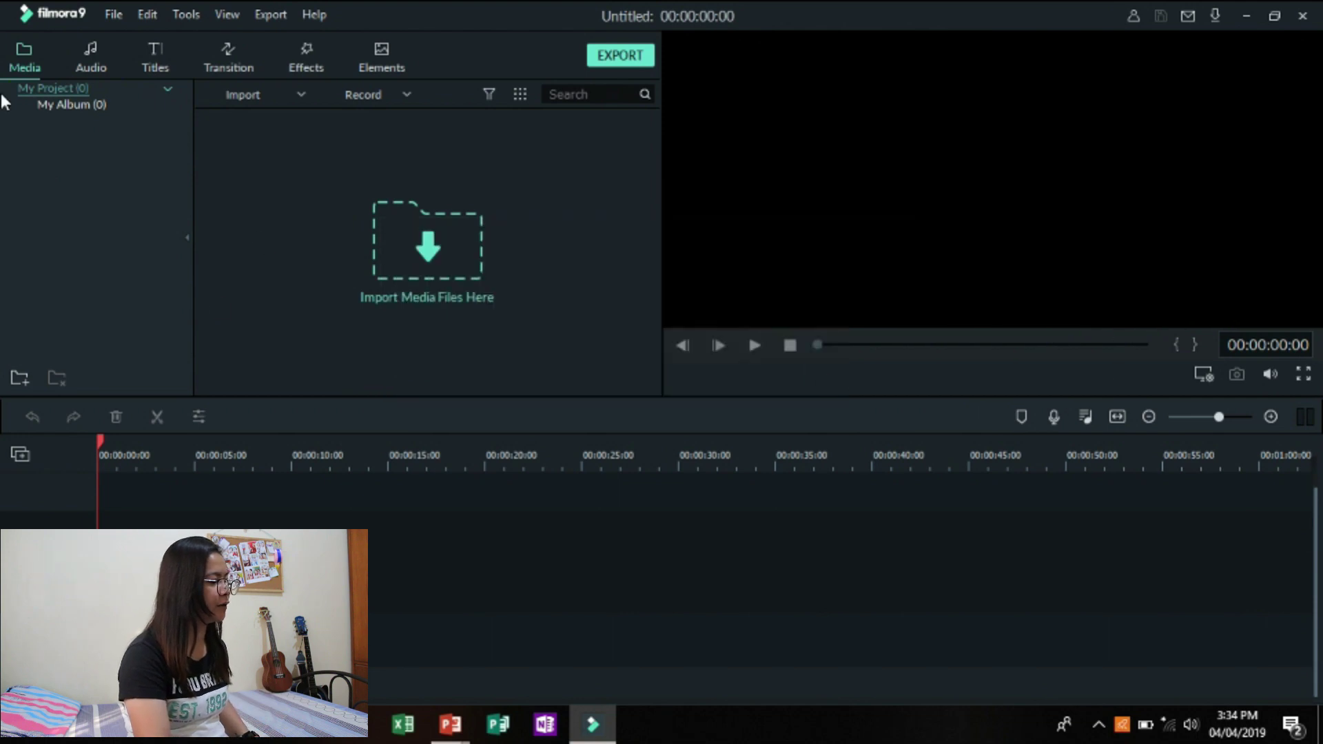
pyautogui.click(431, 259)
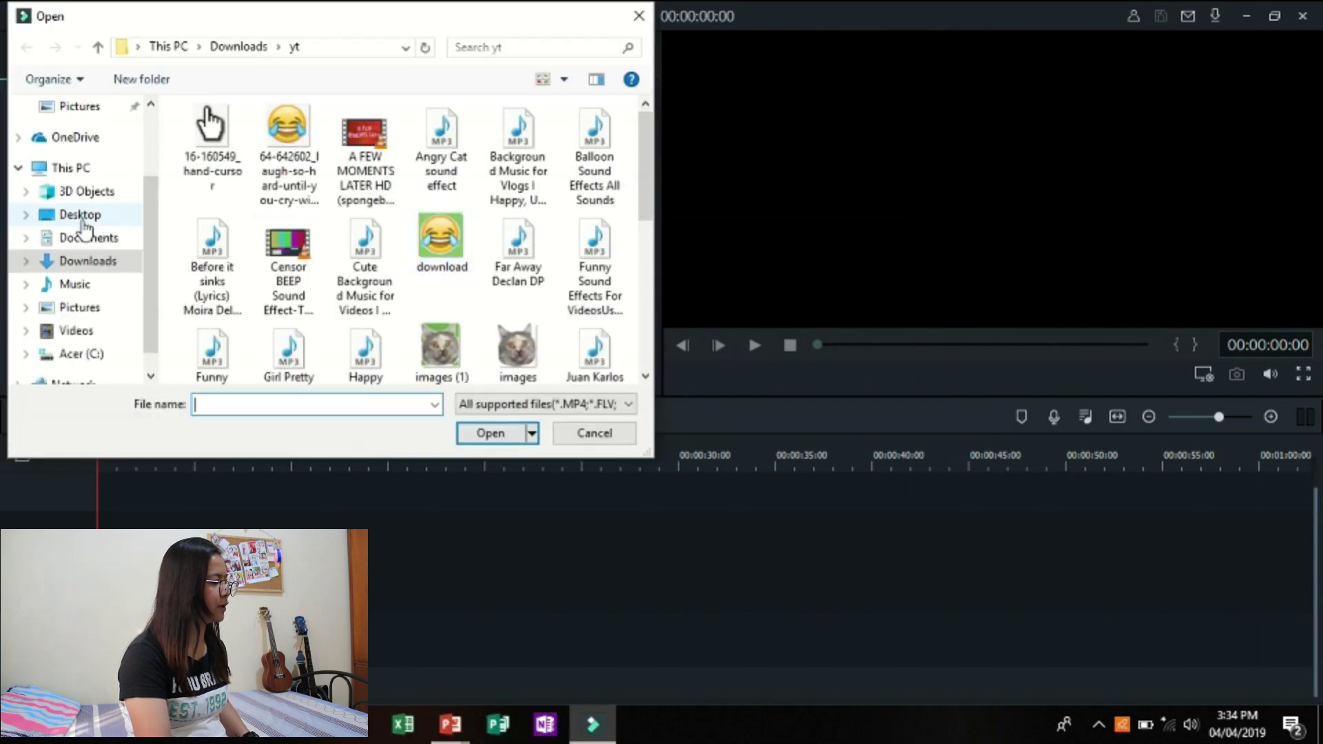
pyautogui.click(79, 215)
pyautogui.moveTo(644, 126); pyautogui.dragTo(644, 377)
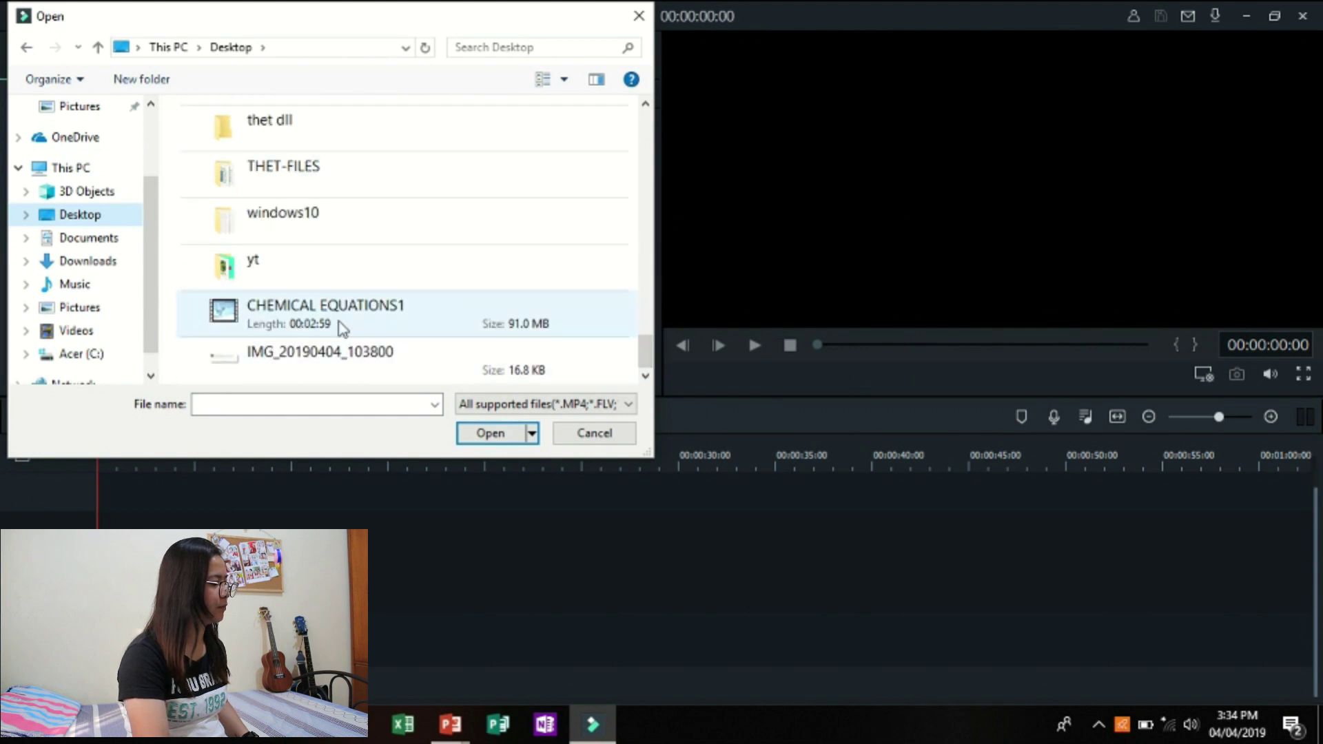
pyautogui.click(344, 330)
pyautogui.click(505, 432)
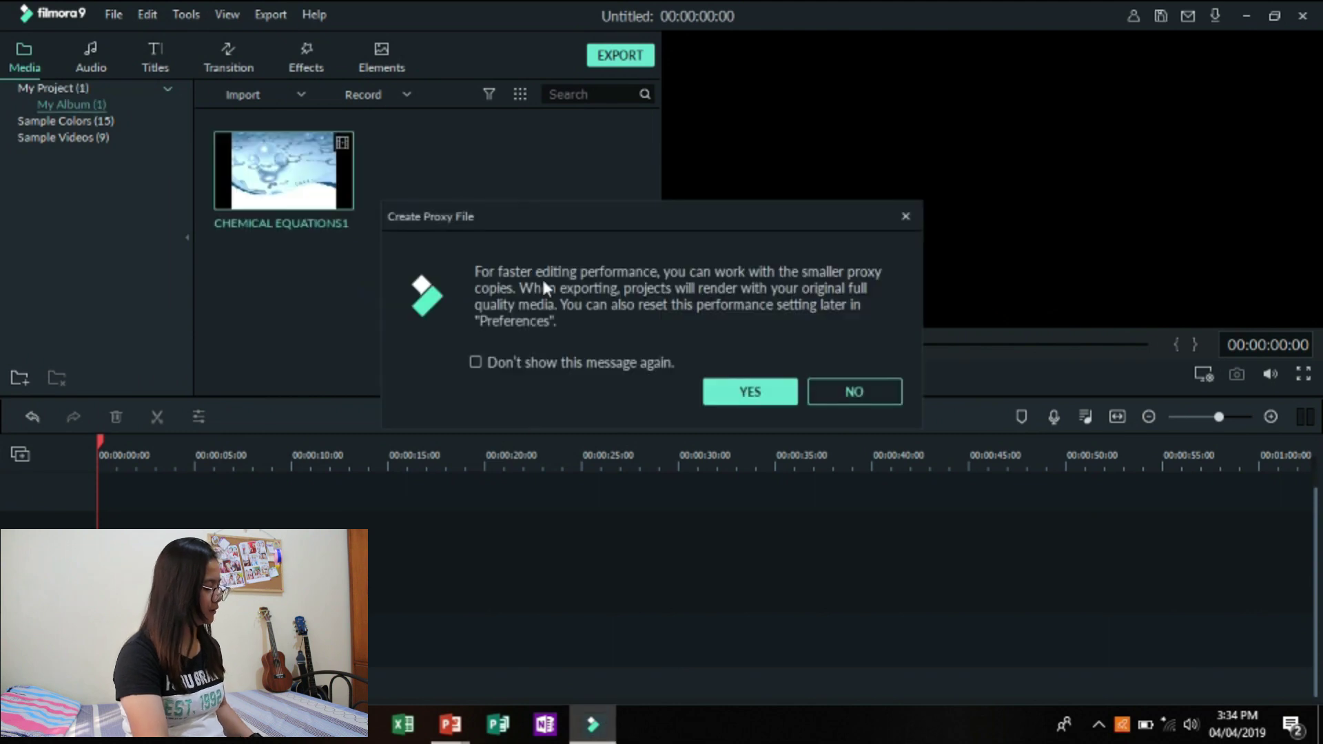
pyautogui.click(745, 405)
# Step: Place CHEMICAL EQUATIONS1 on the timeline with Match to Media, preview its opening, and show Transitions
pyautogui.moveTo(275, 173)
pyautogui.mouseDown()
pyautogui.moveTo(227, 544)
pyautogui.moveTo(145, 544)
pyautogui.mouseUp()
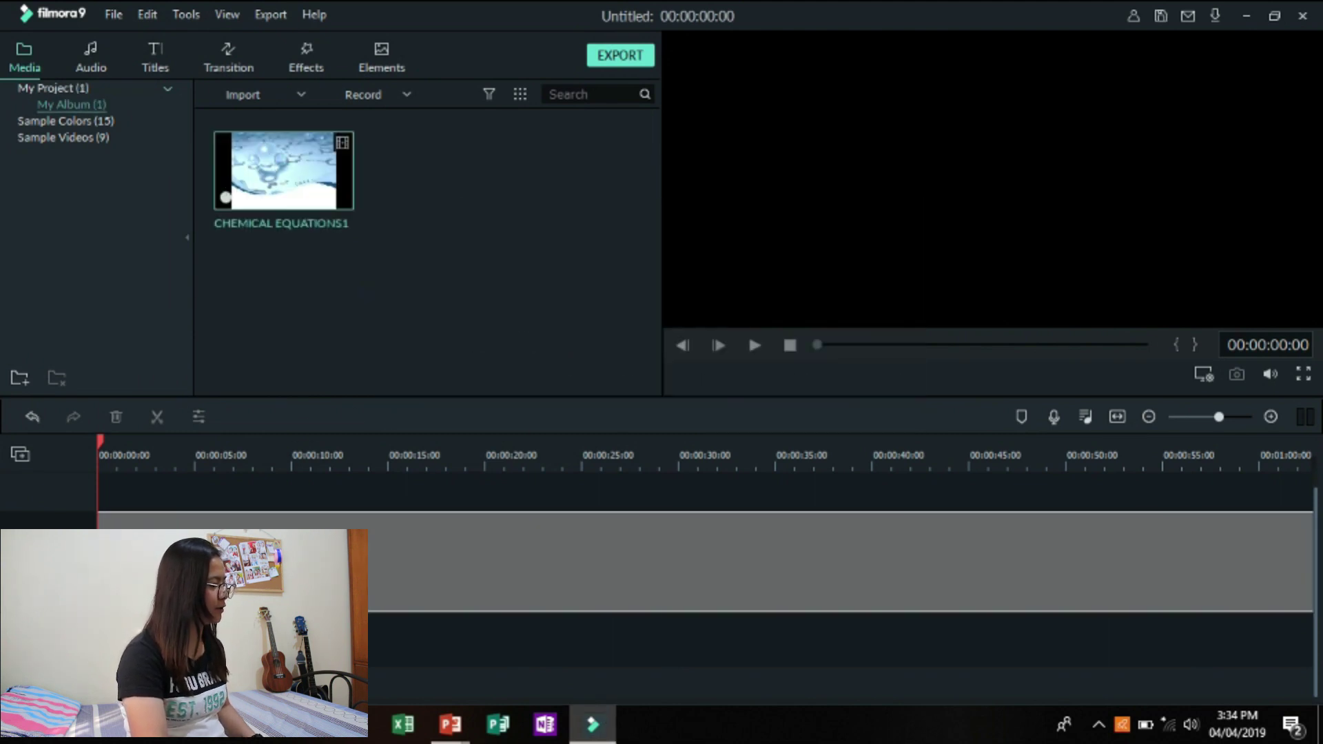
pyautogui.click(692, 381)
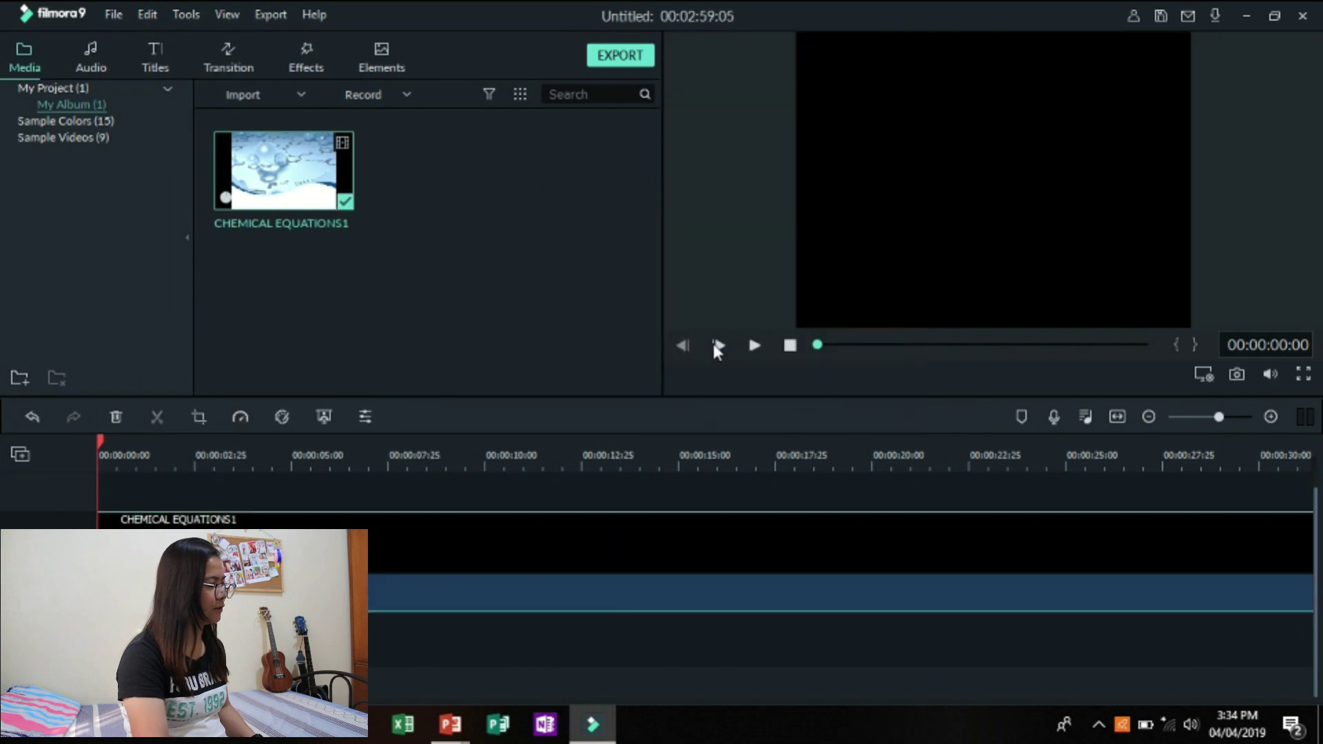
pyautogui.click(753, 345)
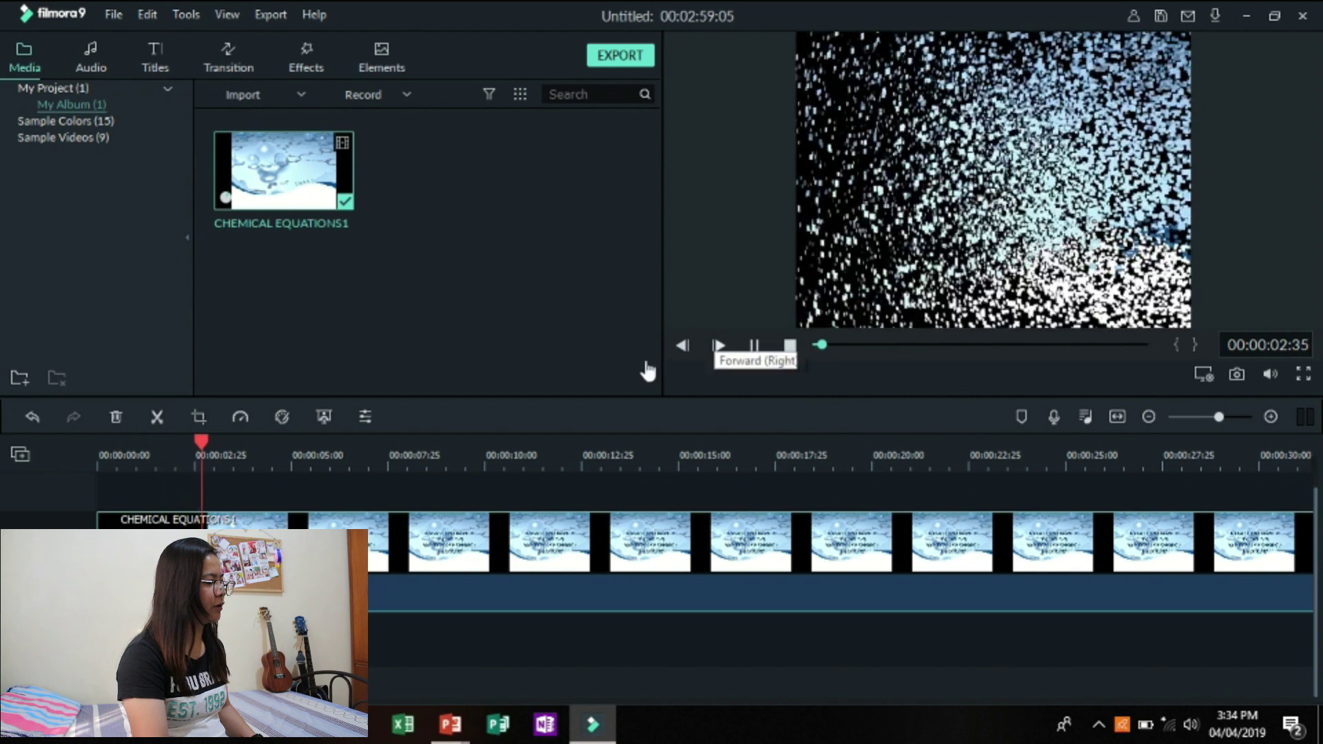
pyautogui.click(753, 344)
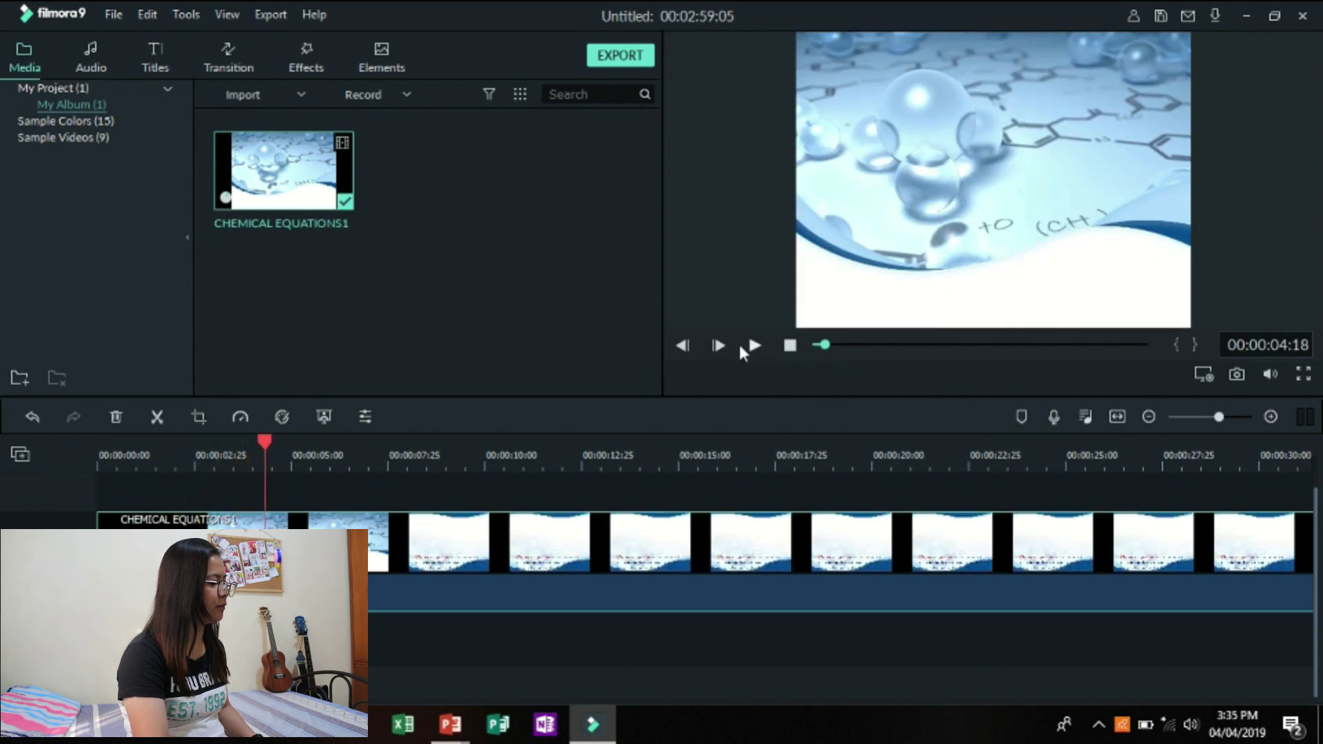
pyautogui.click(223, 54)
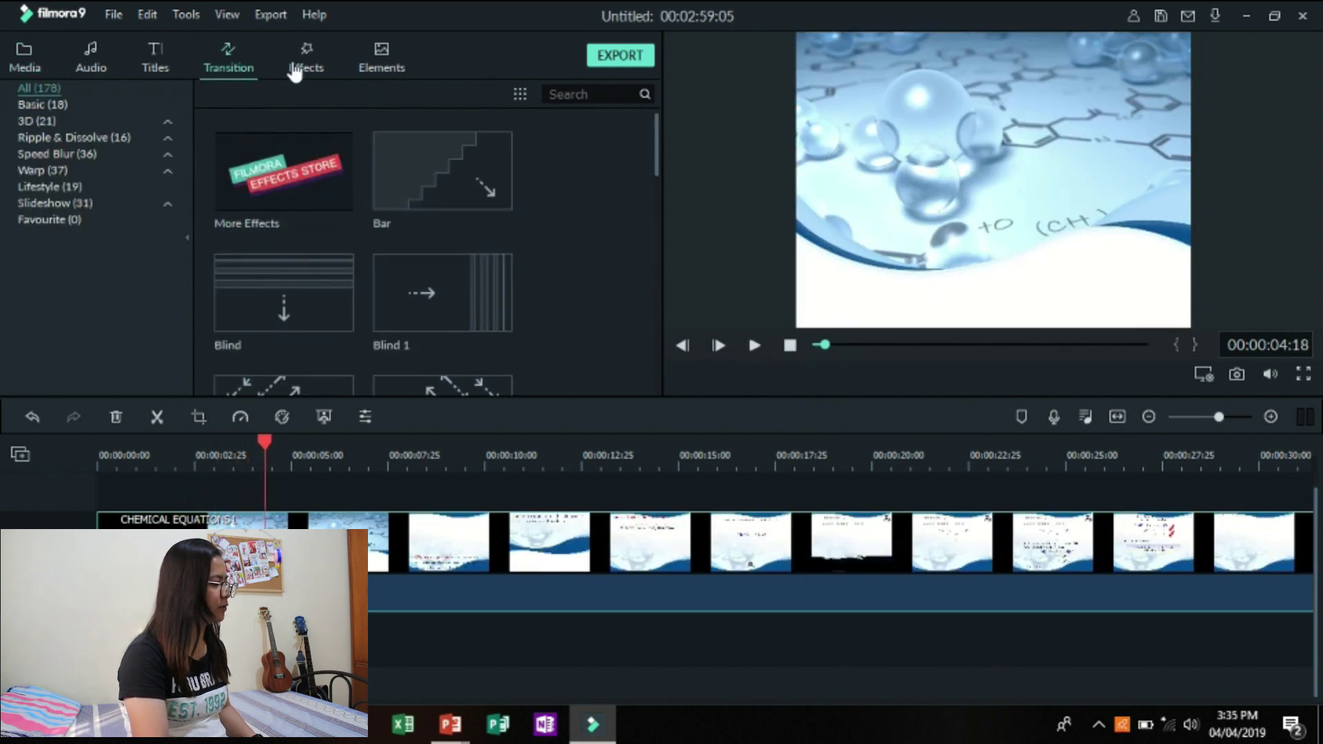
# Step: Preview 'Always Dreaming - Within Reach' from Tender & Sentimental and drag it onto the audio track
pyautogui.click(95, 62)
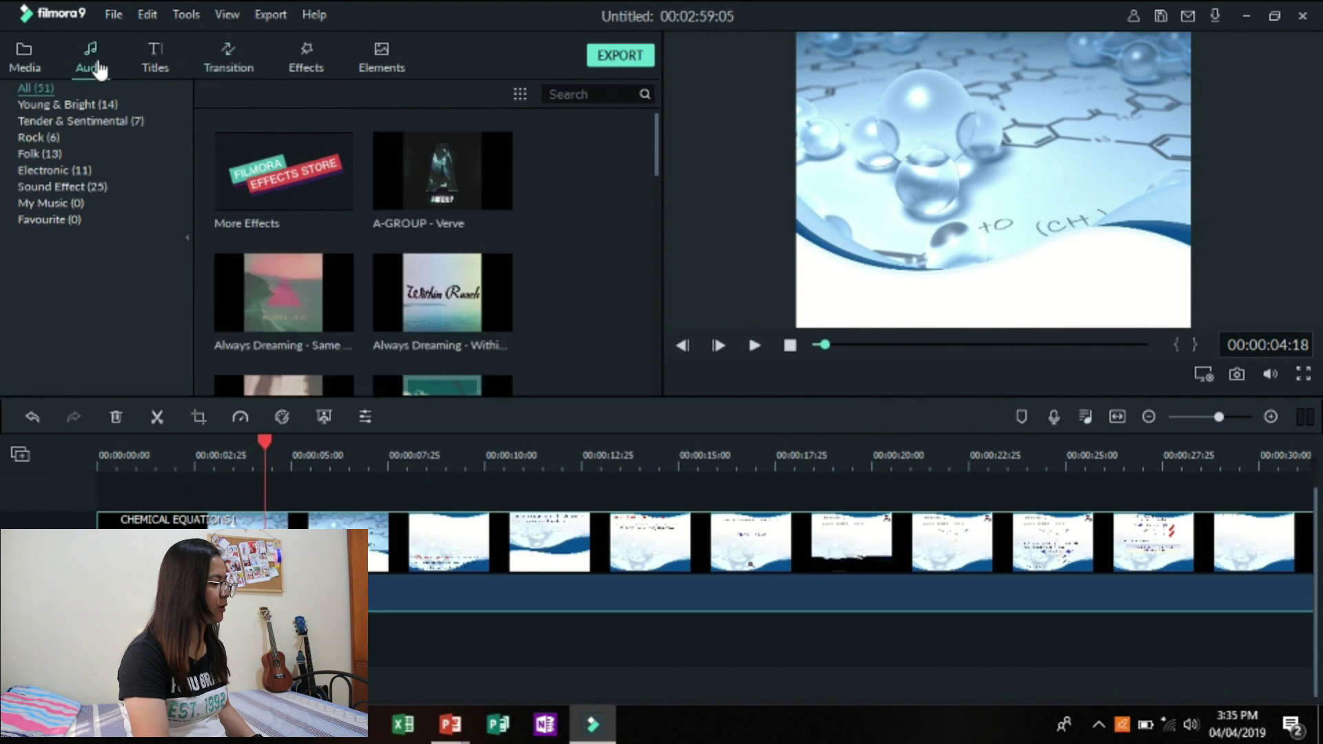
pyautogui.click(58, 187)
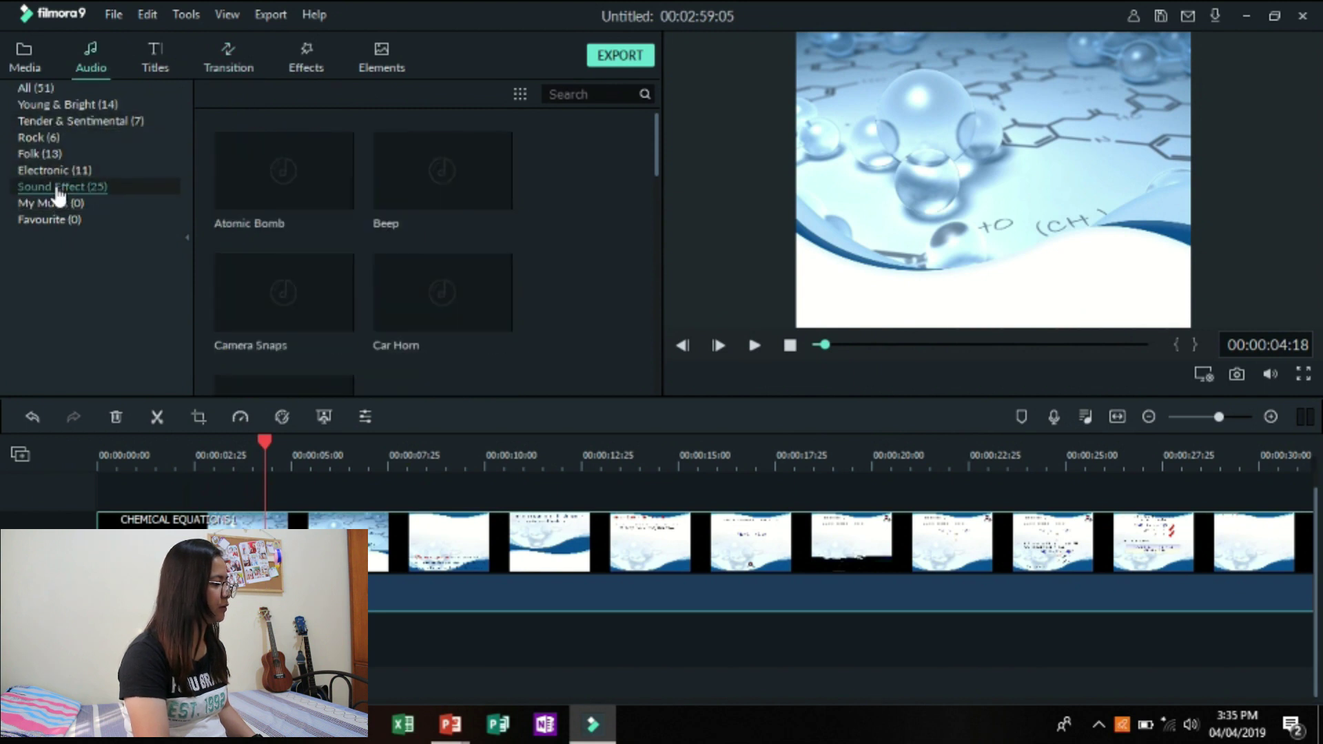
pyautogui.click(58, 124)
pyautogui.doubleClick(338, 200)
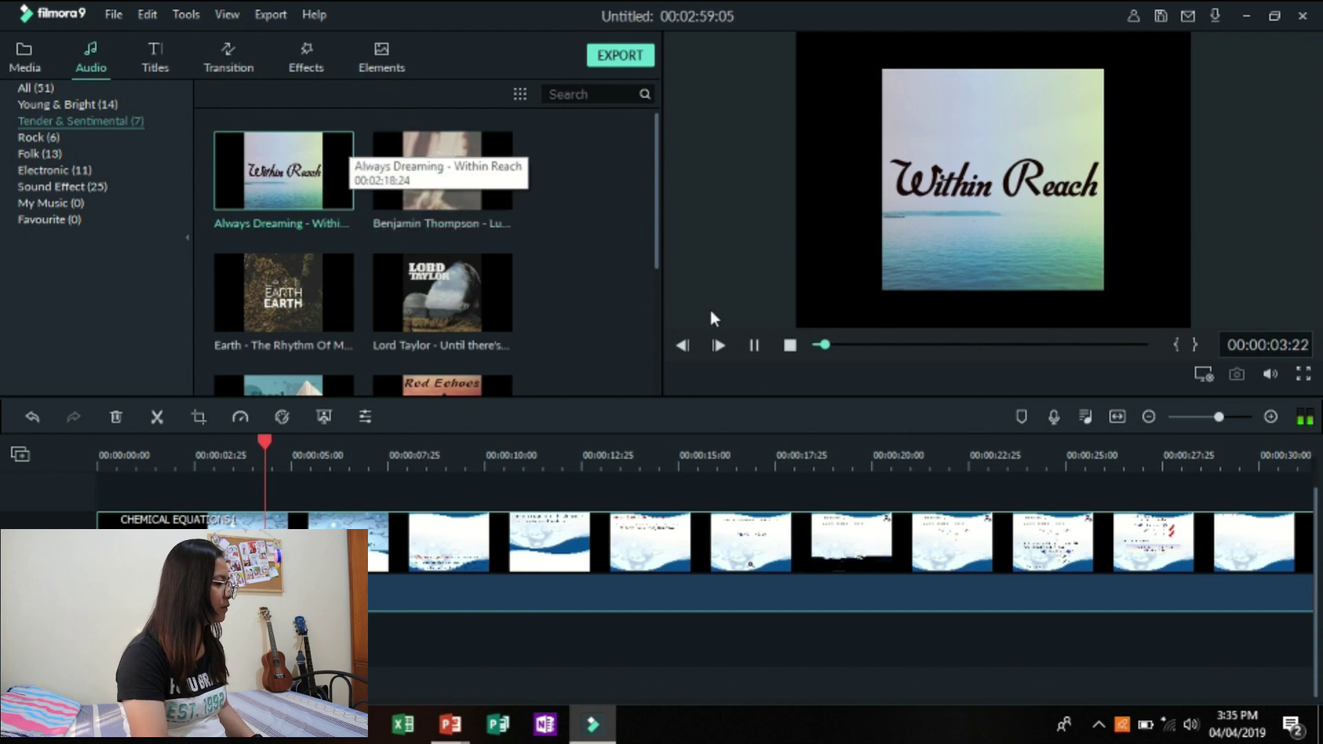
pyautogui.click(790, 345)
pyautogui.moveTo(310, 162); pyautogui.dragTo(129, 644)
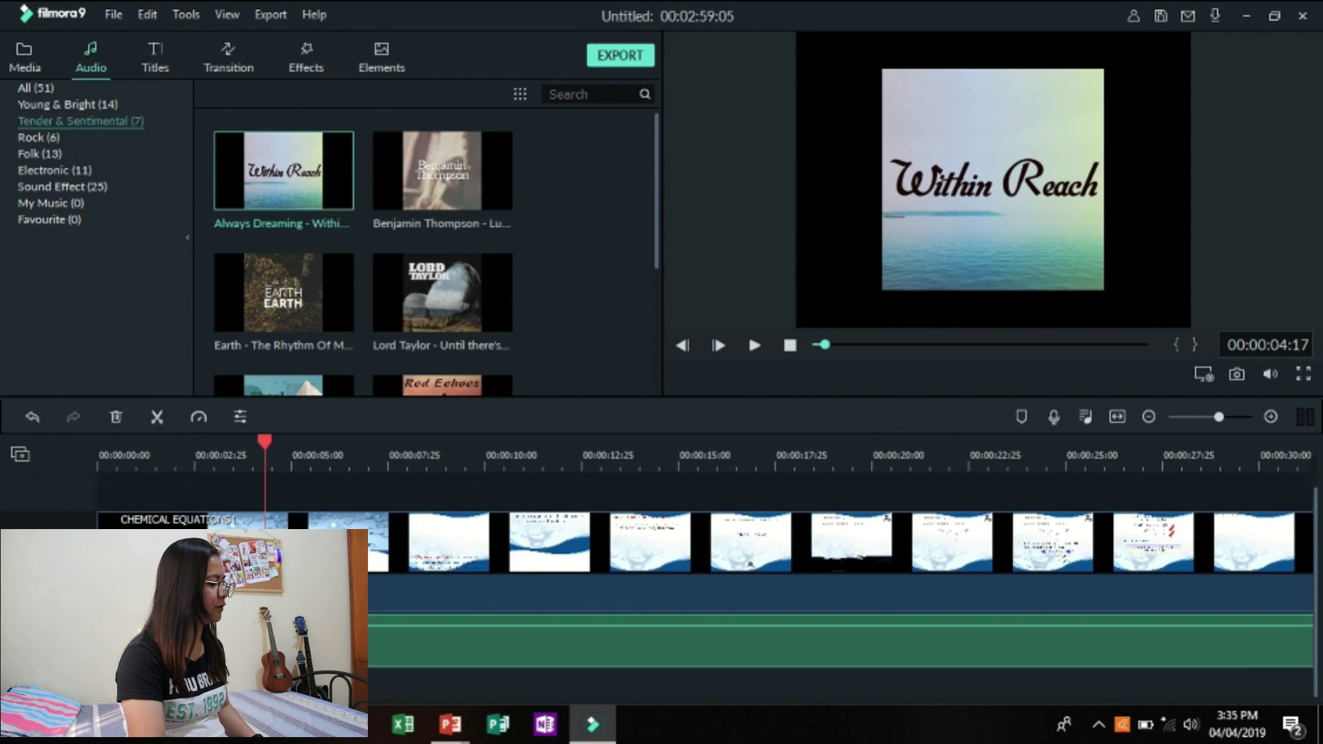
# Step: Rewind to the timeline start and play the slideshow with its new music
pyautogui.moveTo(267, 440); pyautogui.dragTo(47, 462)
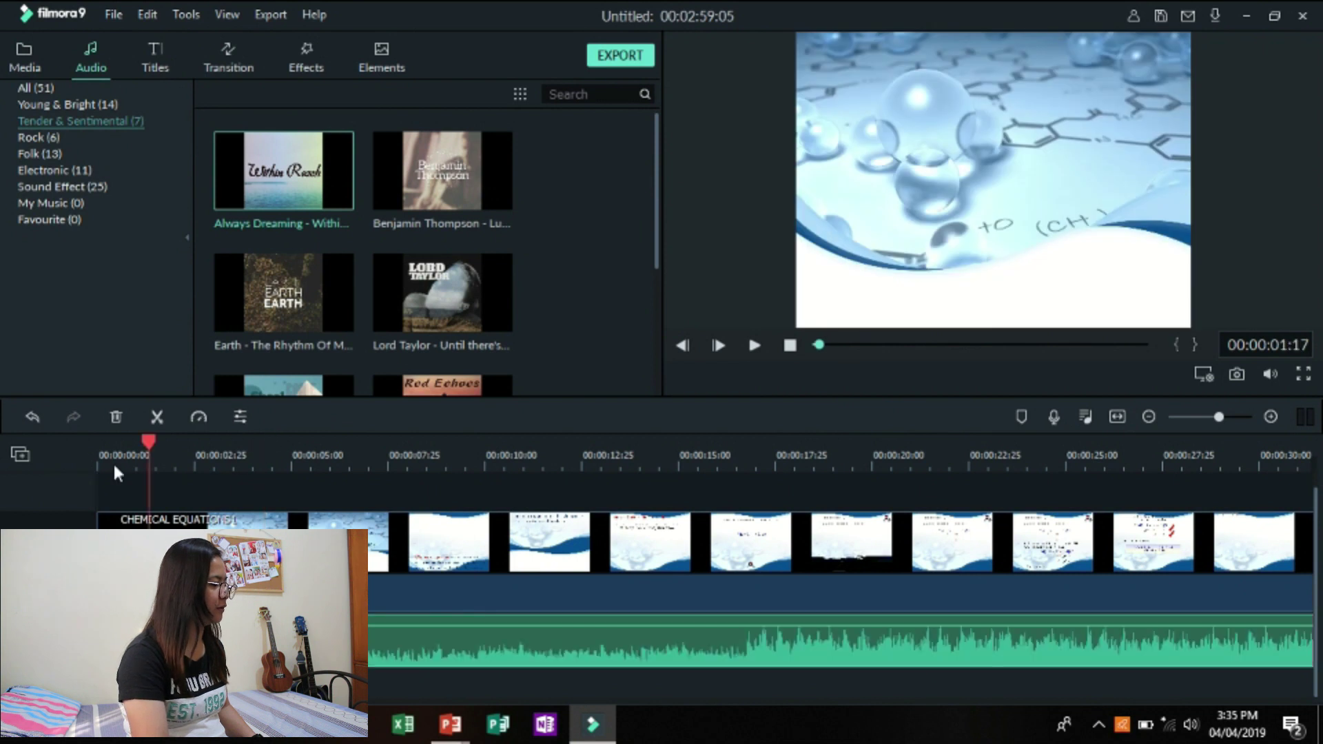
pyautogui.press('space')
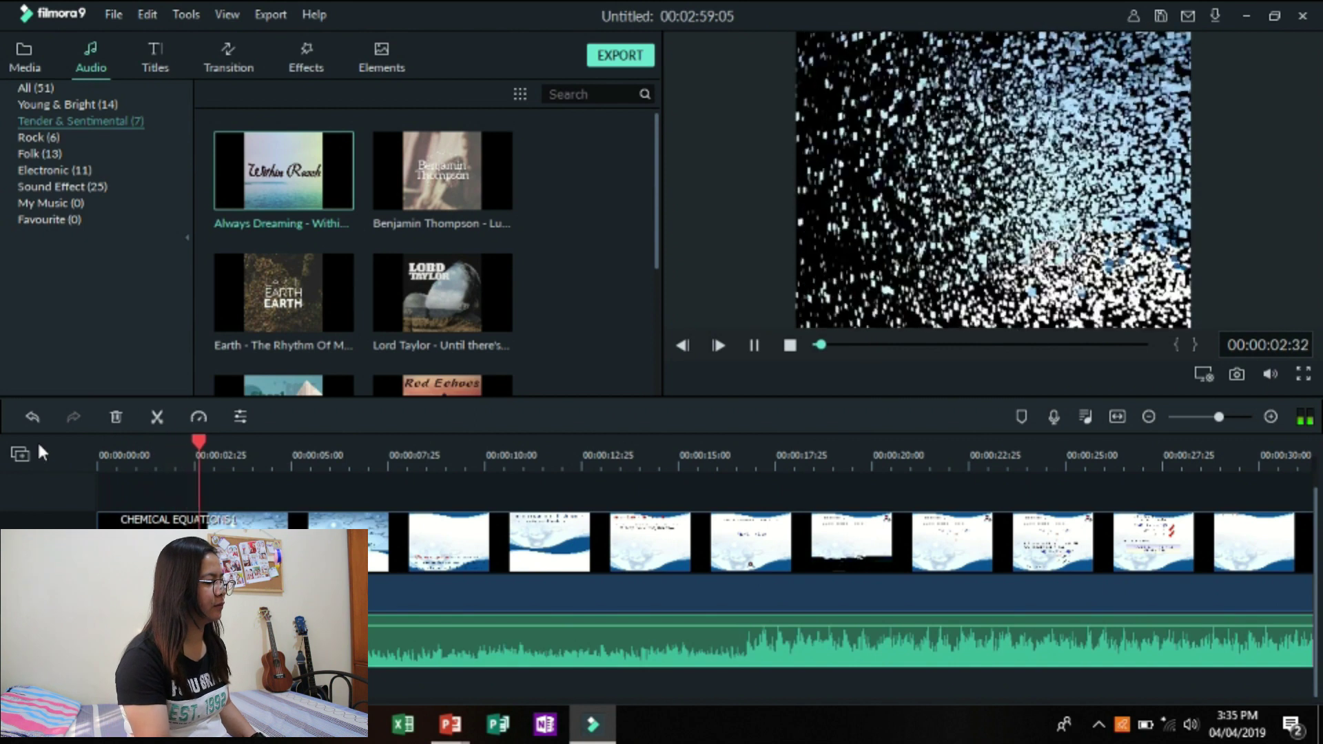
pyautogui.moveTo(206, 700)
pyautogui.mouseDown()
pyautogui.moveTo(736, 699)
pyautogui.moveTo(207, 700)
pyautogui.mouseUp()
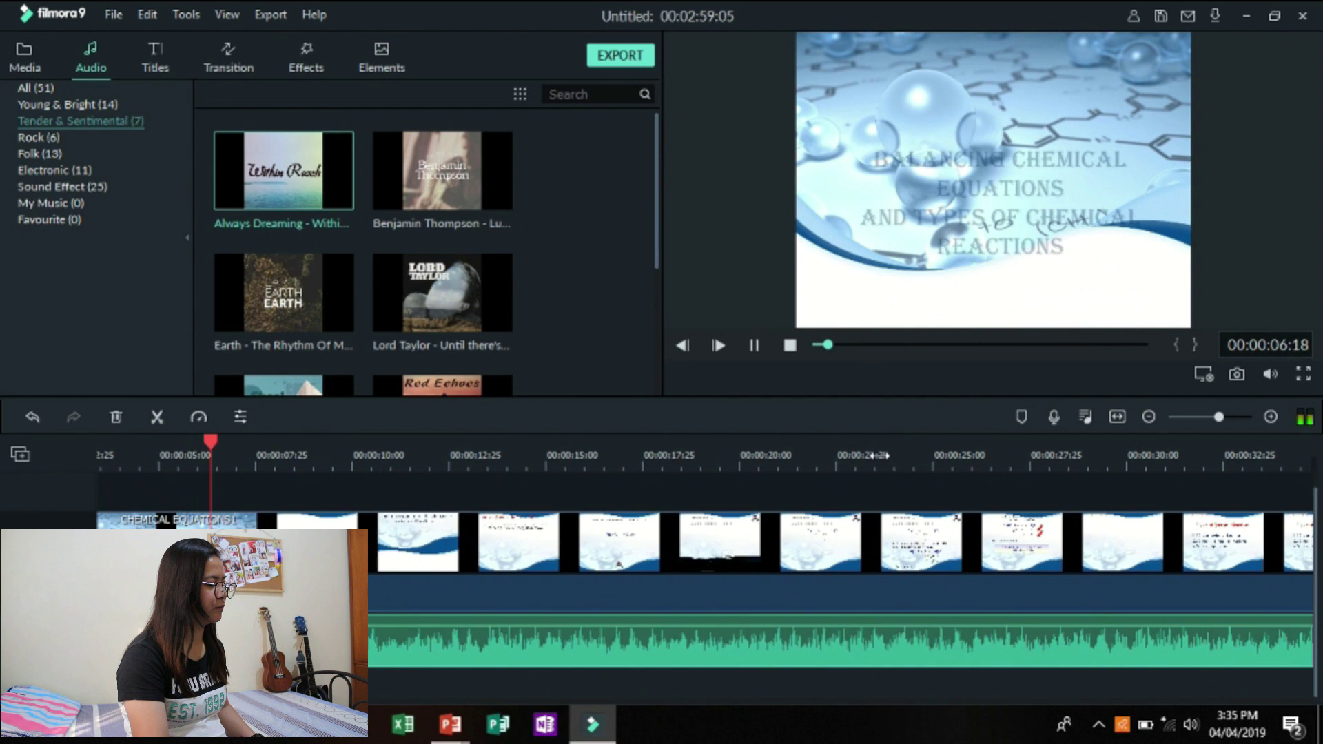
pyautogui.scroll(-2, 511, 478)
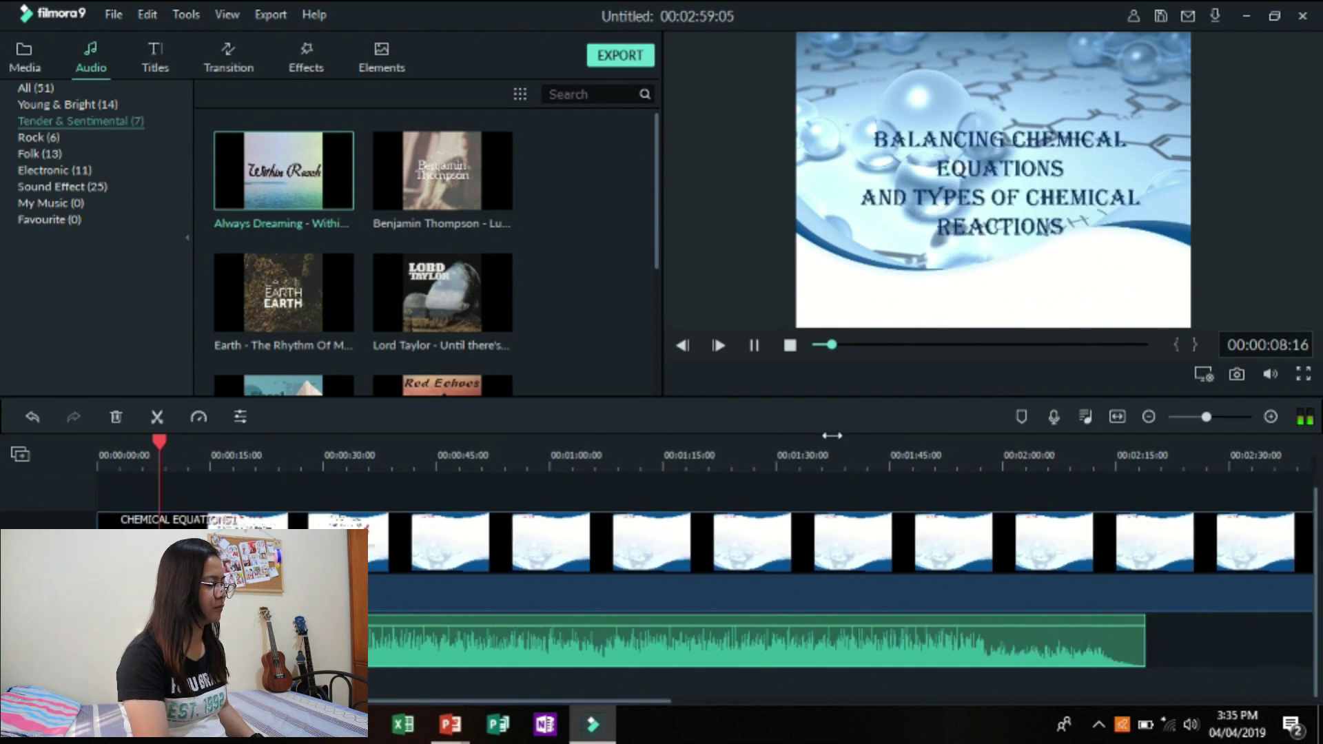
pyautogui.scroll(-1, 623, 473)
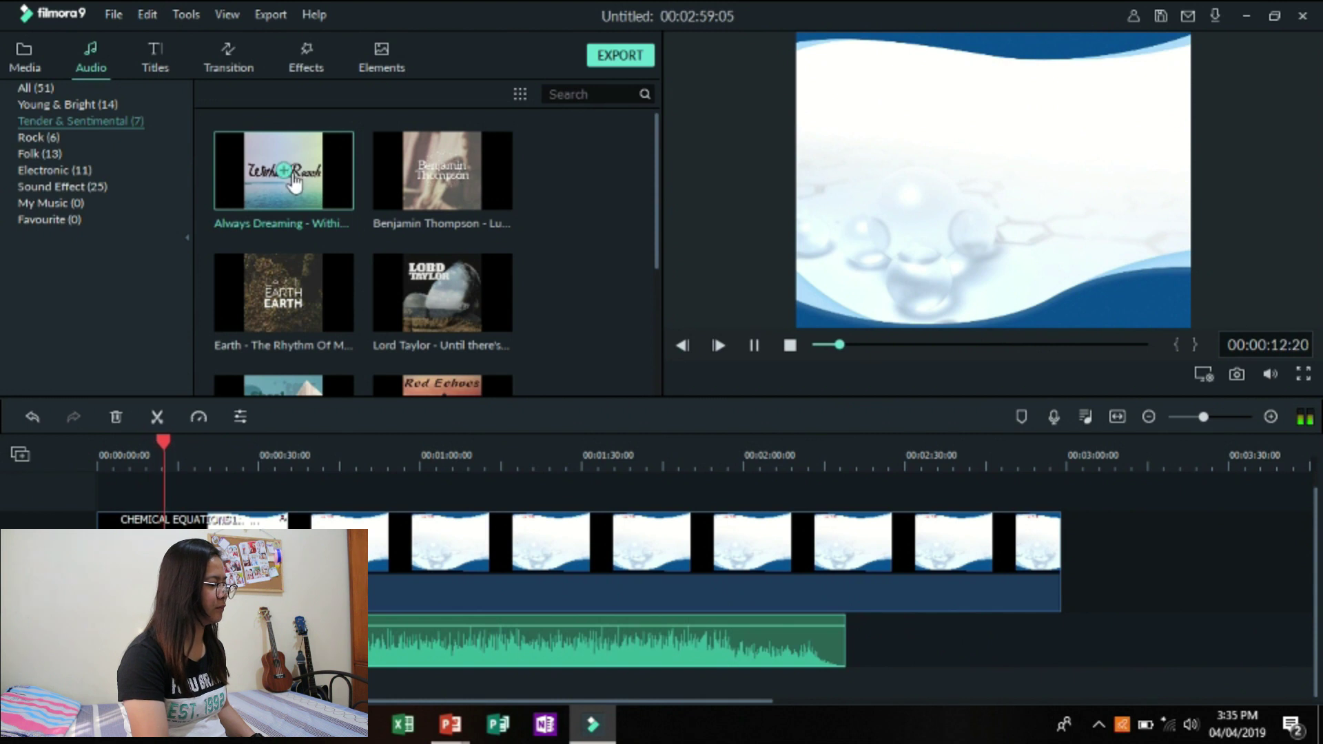
# Step: Add a second Within Reach copy, split it at 03:00, and delete the part past the video's end
pyautogui.moveTo(298, 157); pyautogui.dragTo(849, 642)
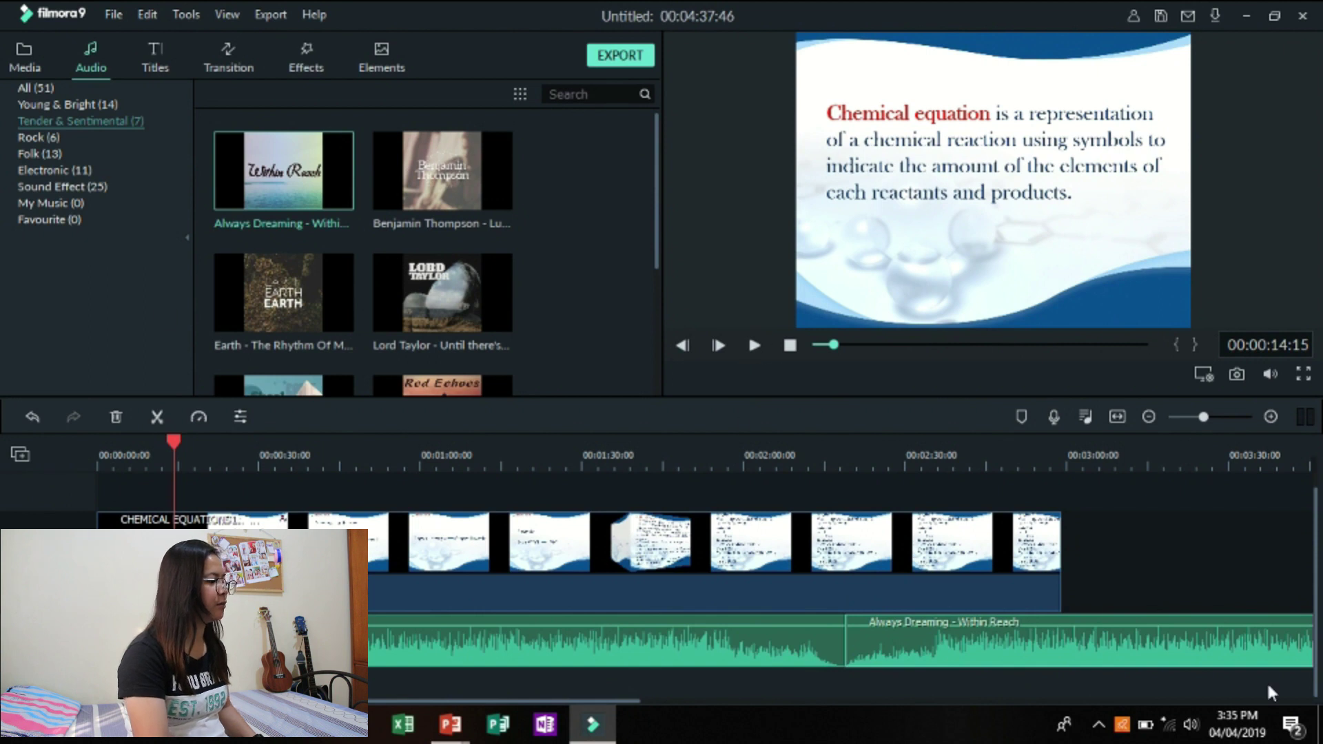
pyautogui.click(1071, 458)
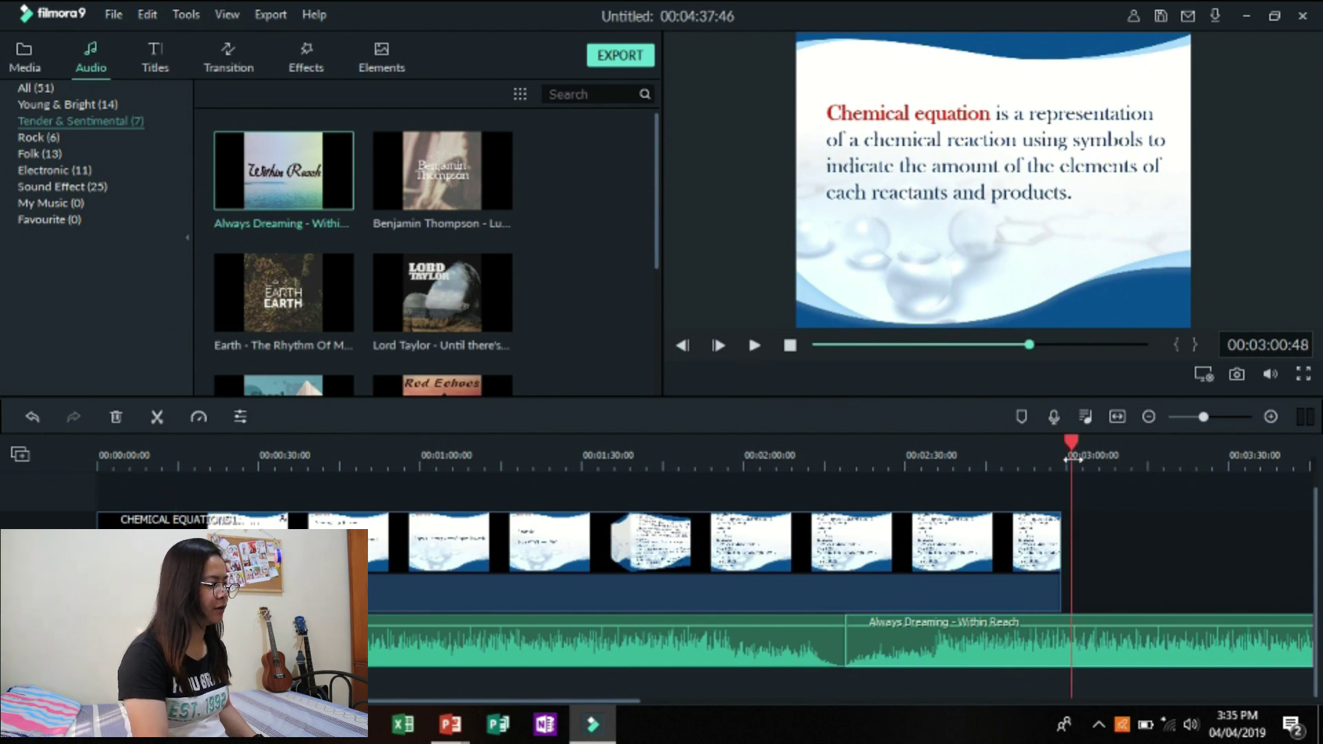
pyautogui.click(158, 416)
pyautogui.rightClick(1182, 644)
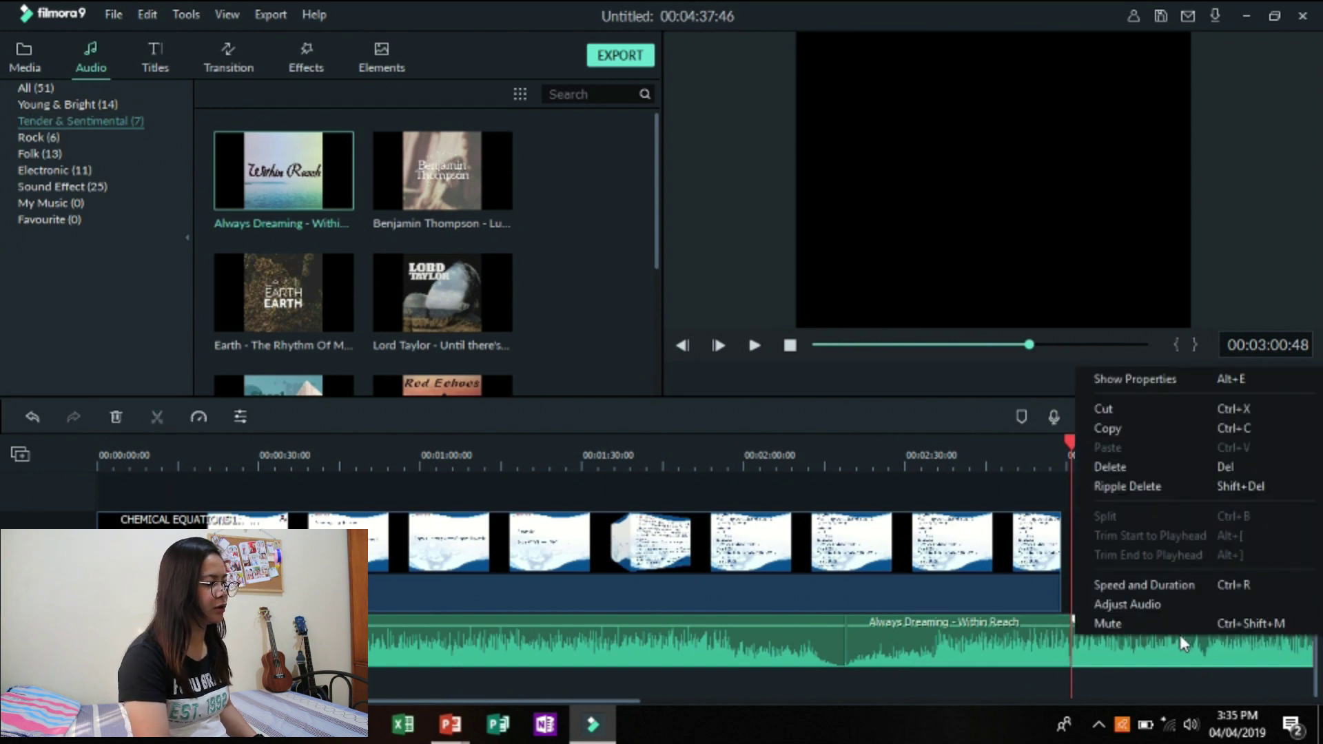
pyautogui.click(1140, 468)
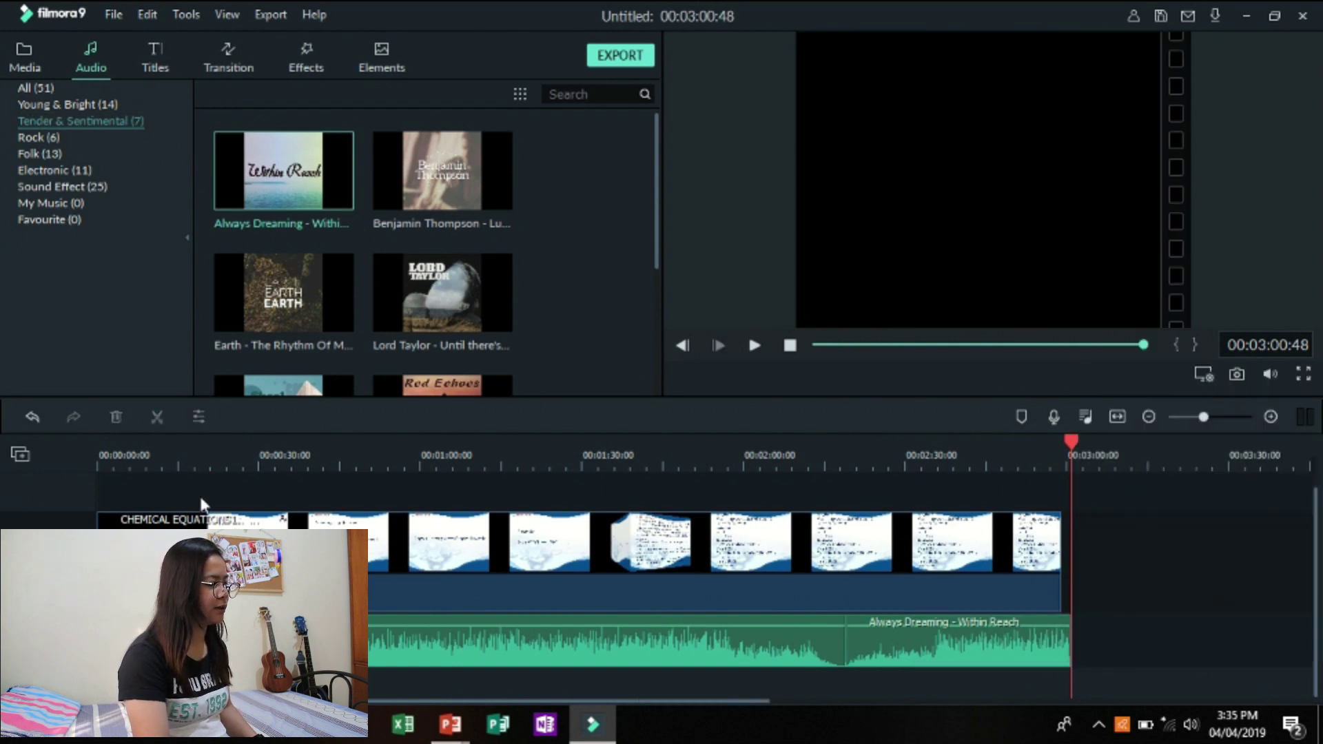
# Step: Try Filmora9's online help and dismiss the offline connection error
pyautogui.click(270, 14)
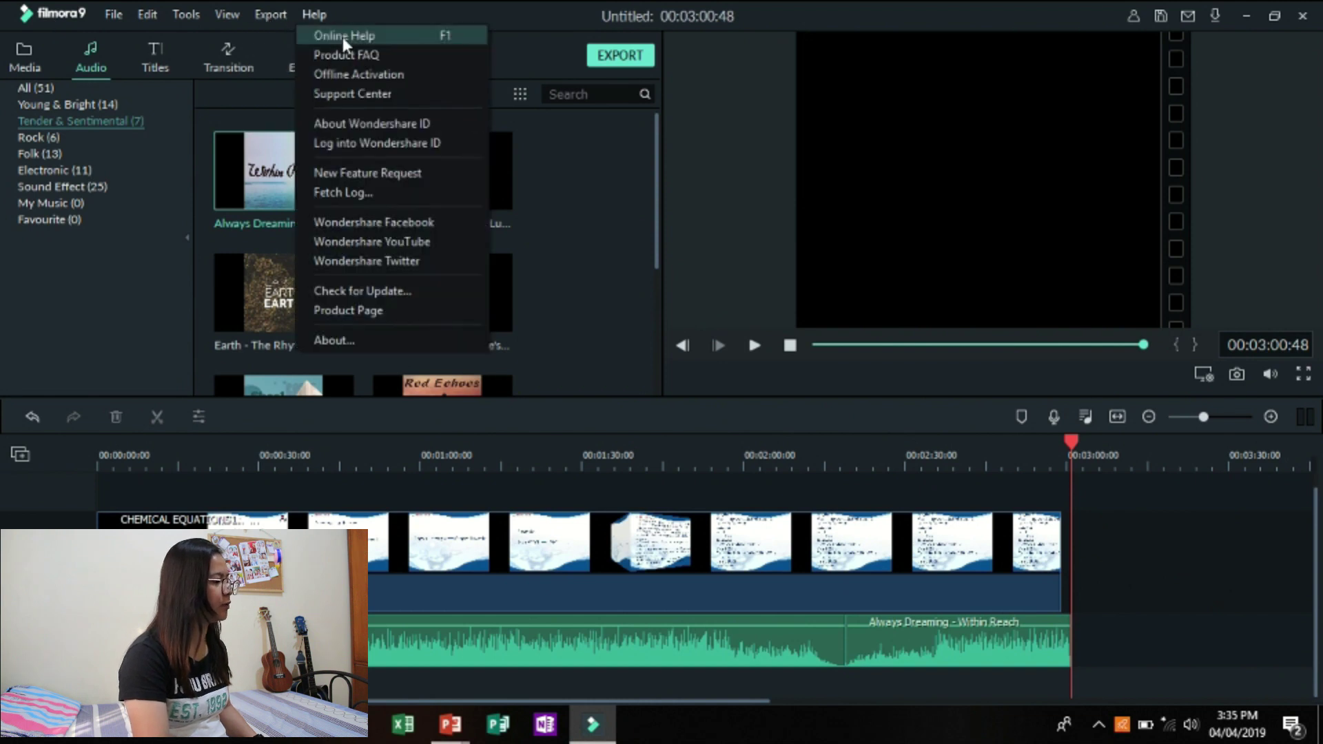
pyautogui.click(284, 31)
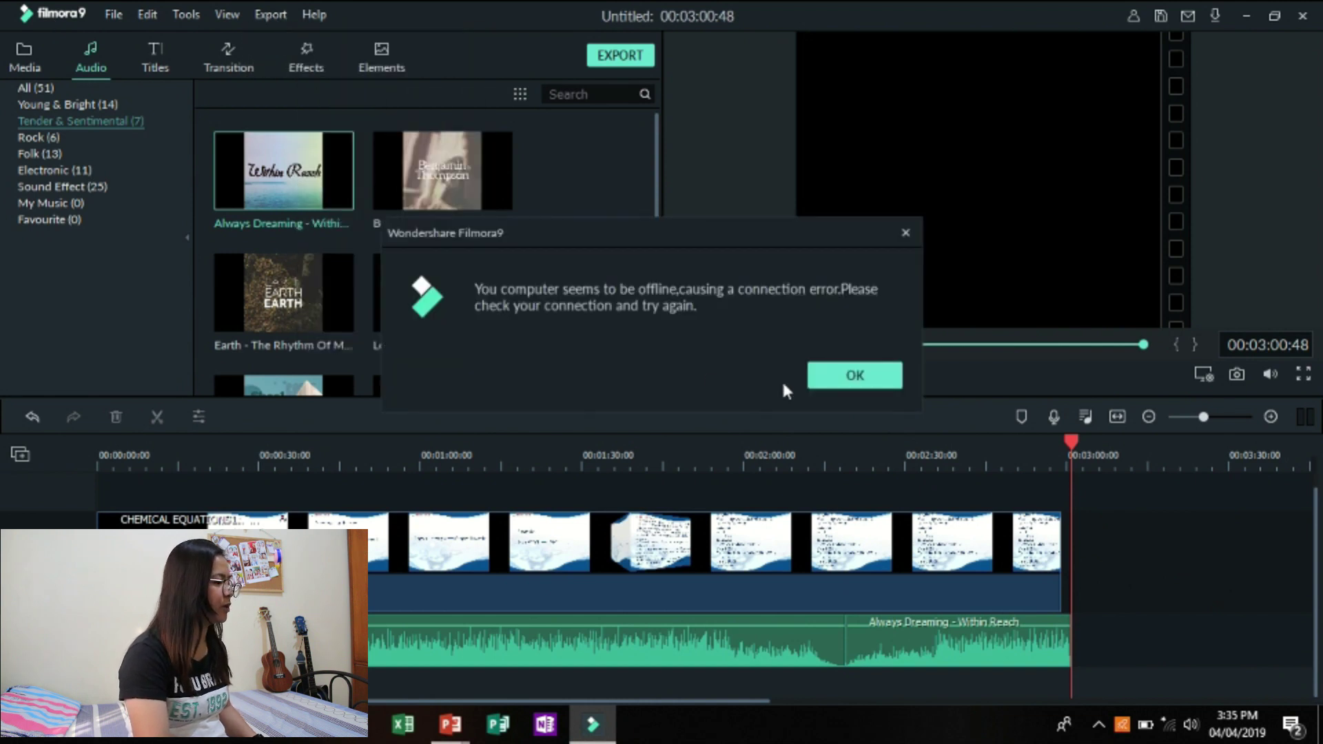
pyautogui.click(834, 372)
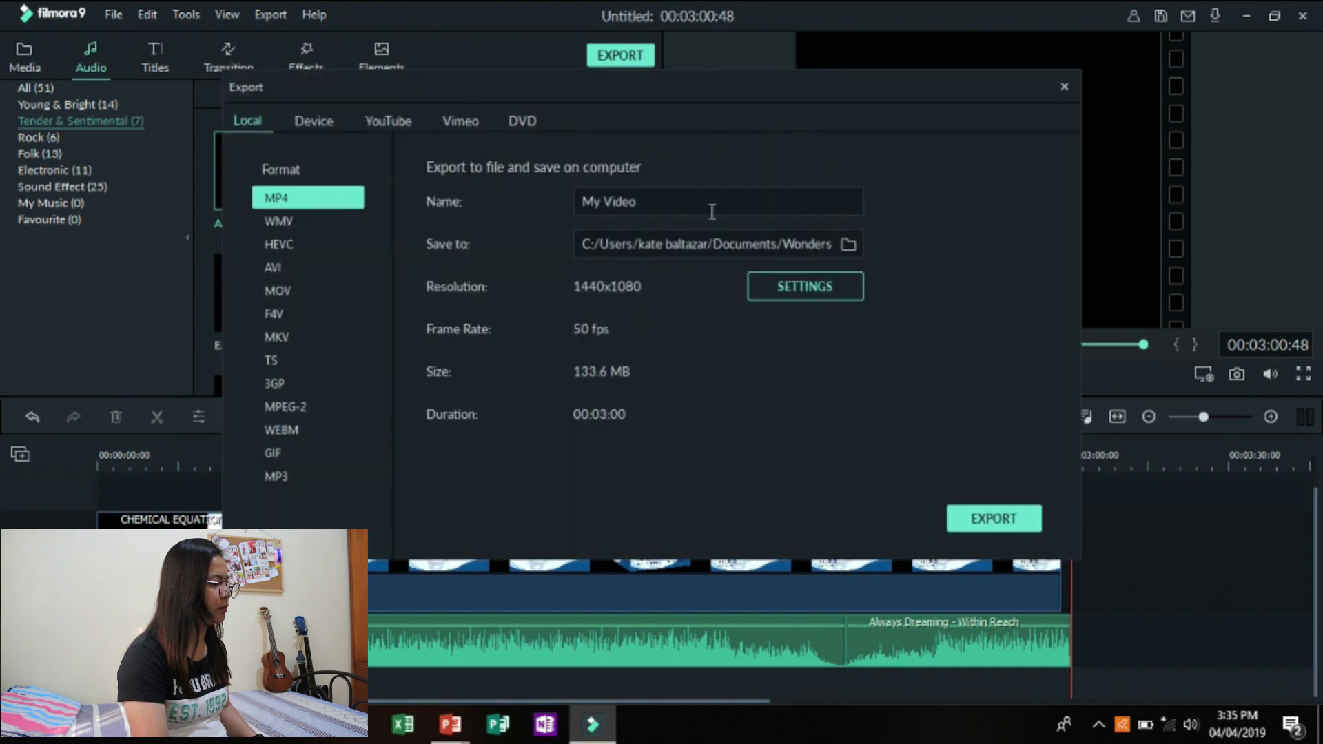
# Step: Rename the export file to 'chem' and export the slideshow as an MP4
pyautogui.hotkey('ctrl', 'a')
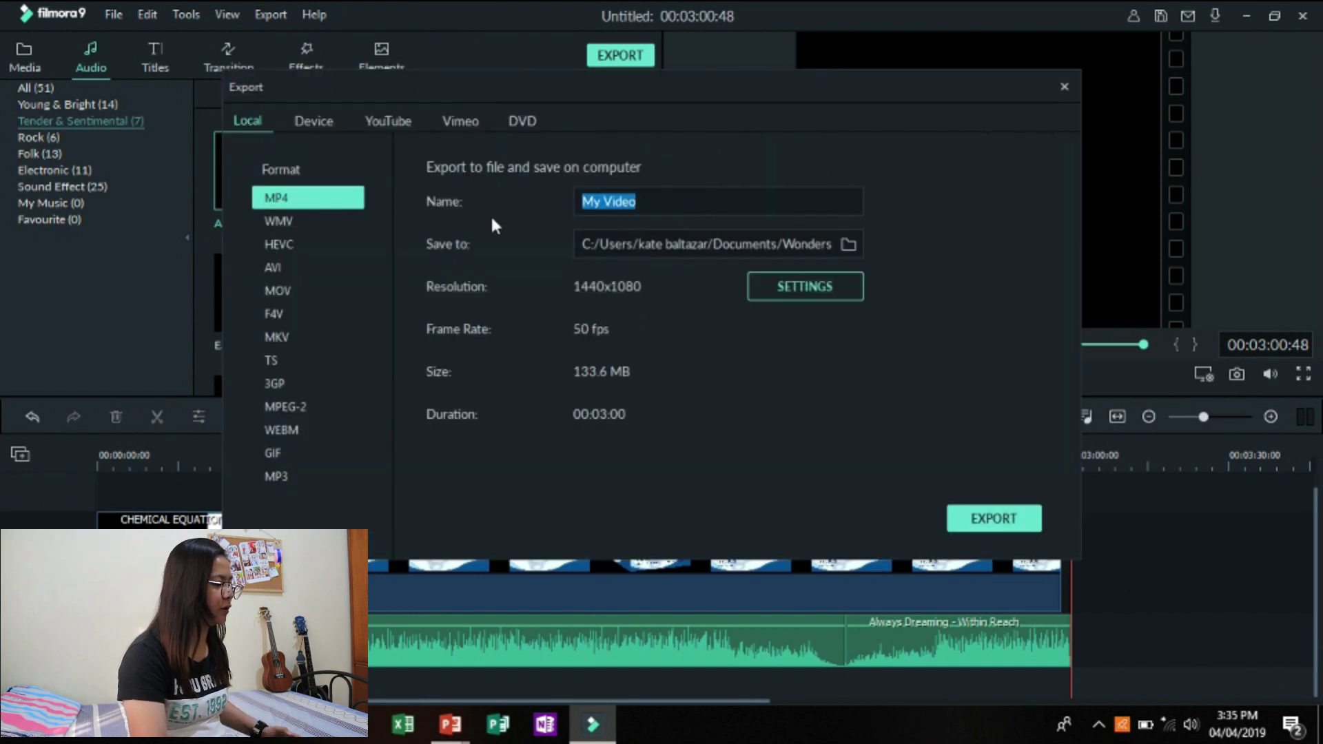
pyautogui.write('chem')
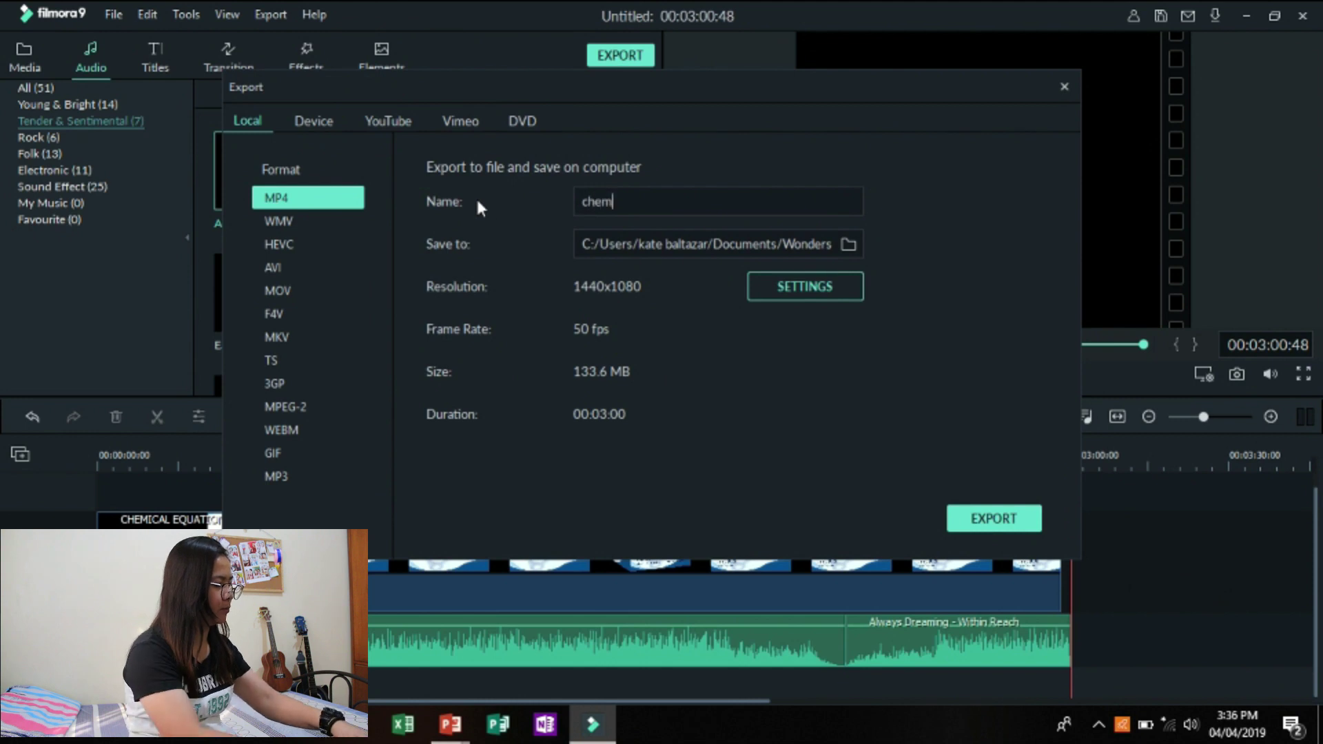
pyautogui.click(993, 525)
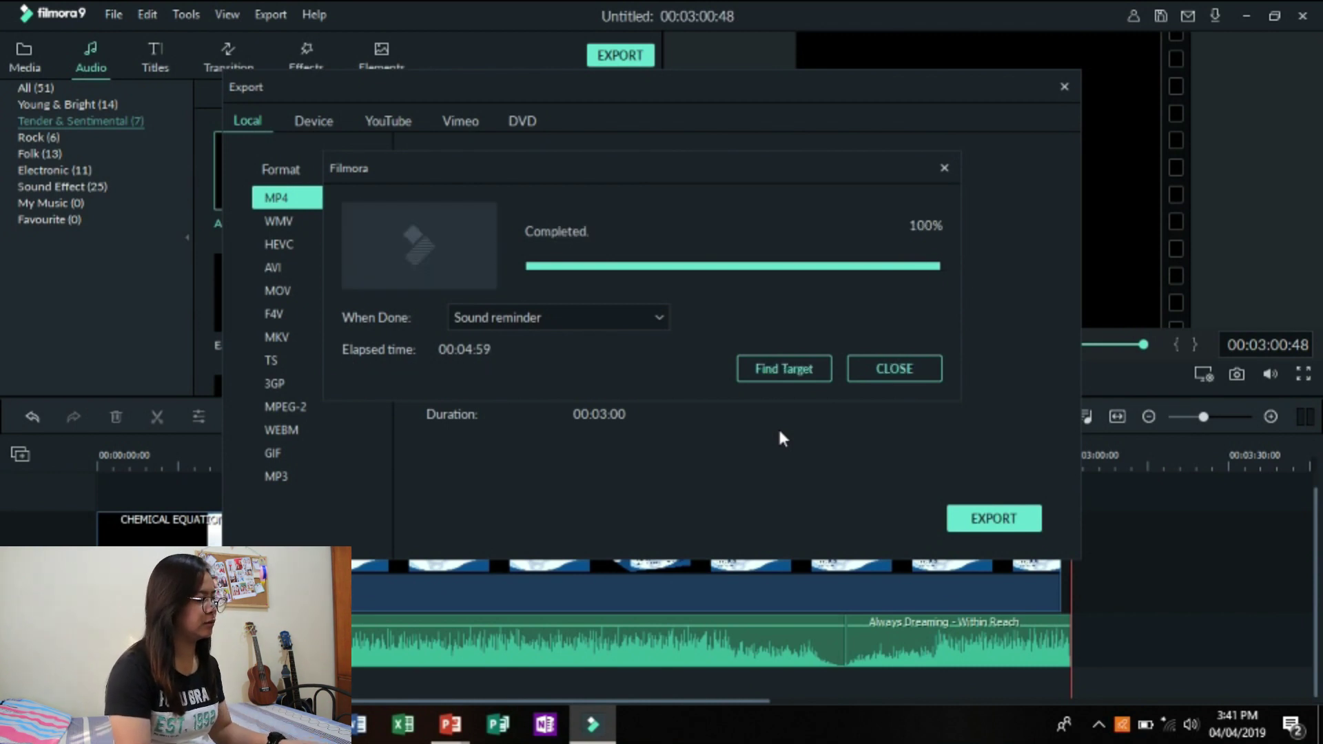
# Step: Close the Export window, then play chem from Documents > Wondershare Filmora 9 > Output in VLC
pyautogui.click(905, 368)
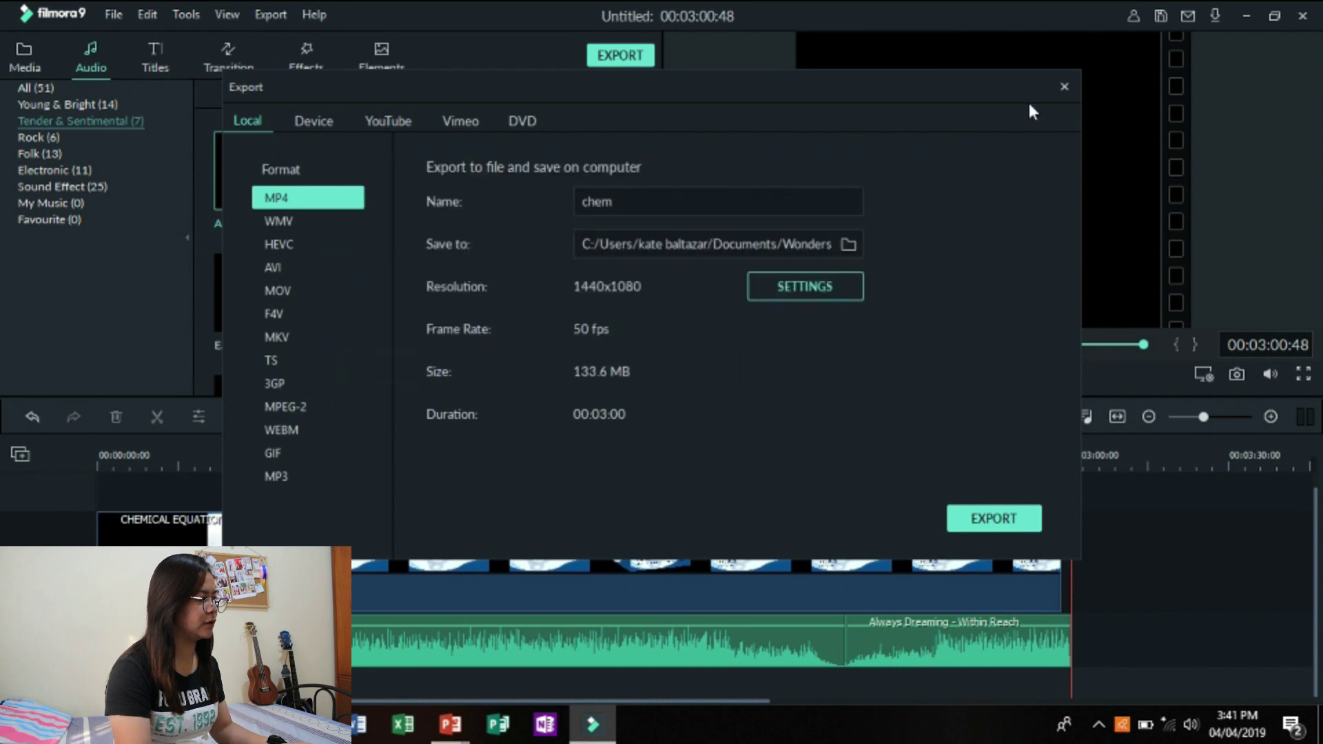
pyautogui.click(1064, 87)
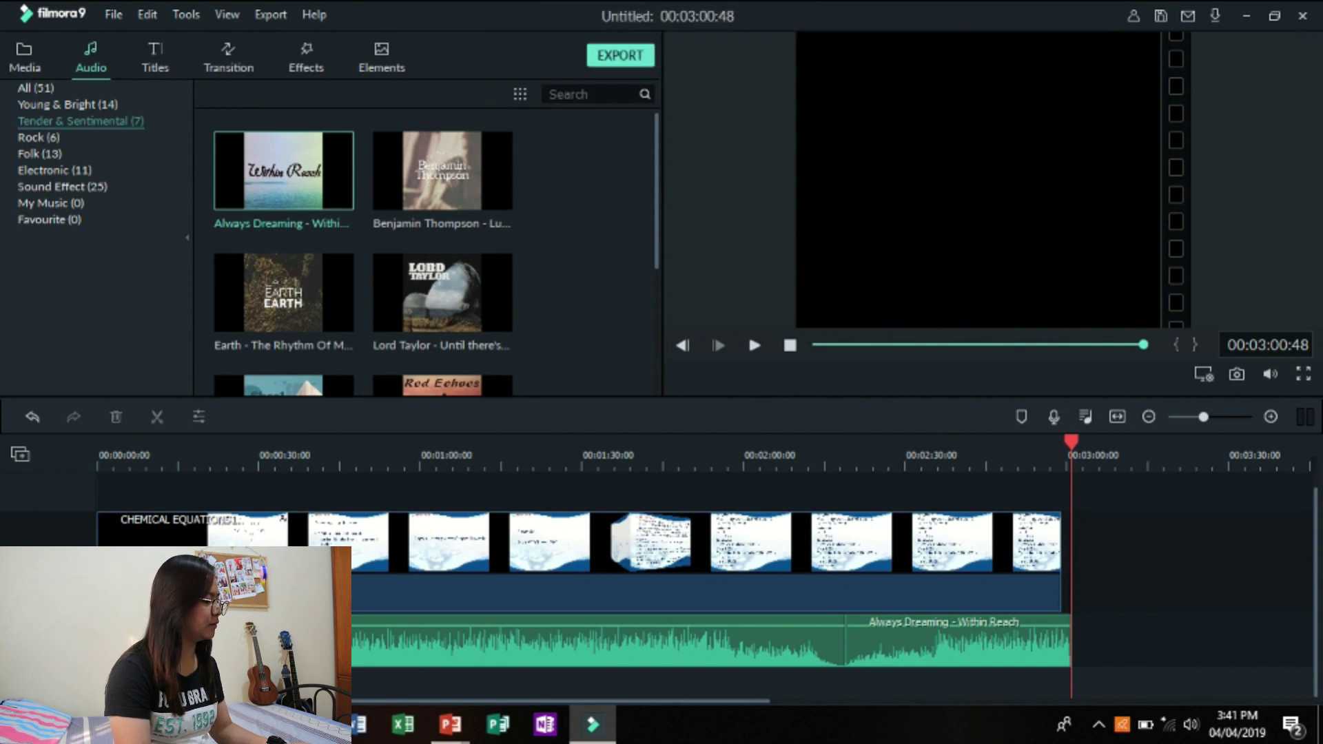
pyautogui.press('super+e')
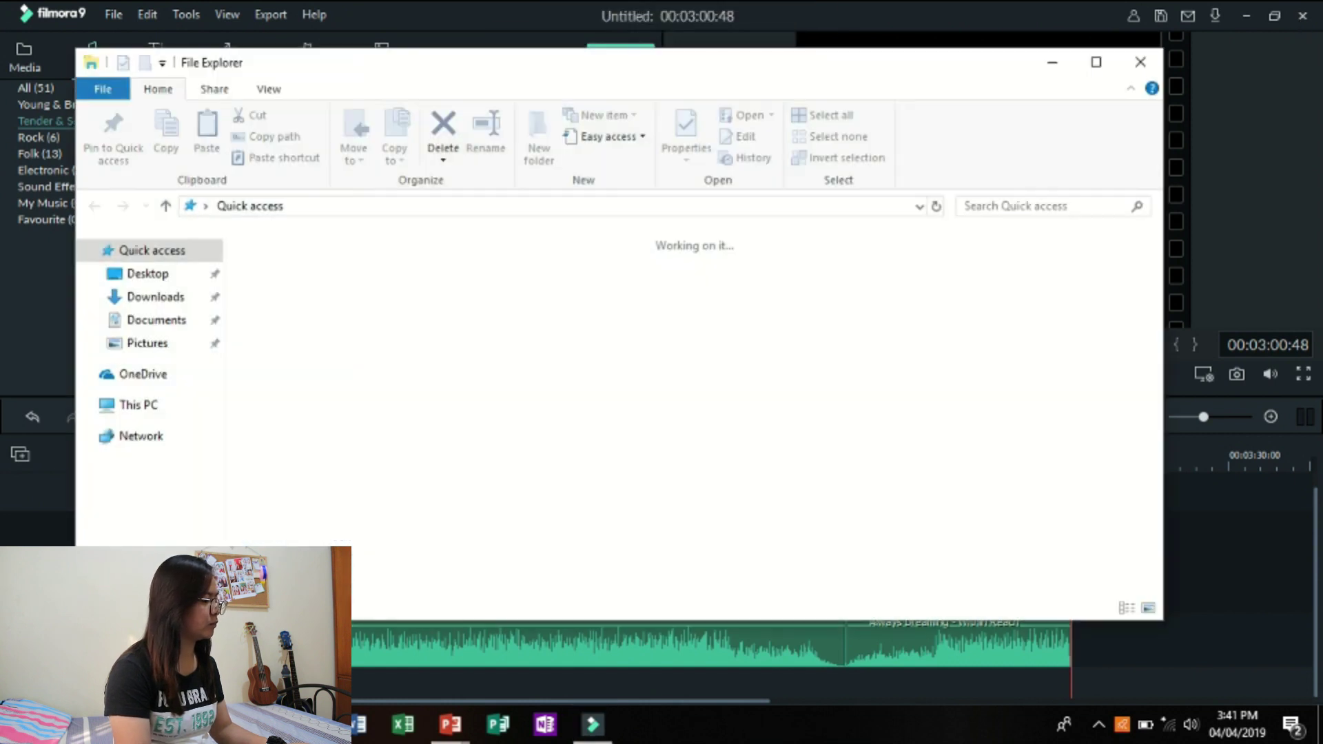
pyautogui.click(152, 321)
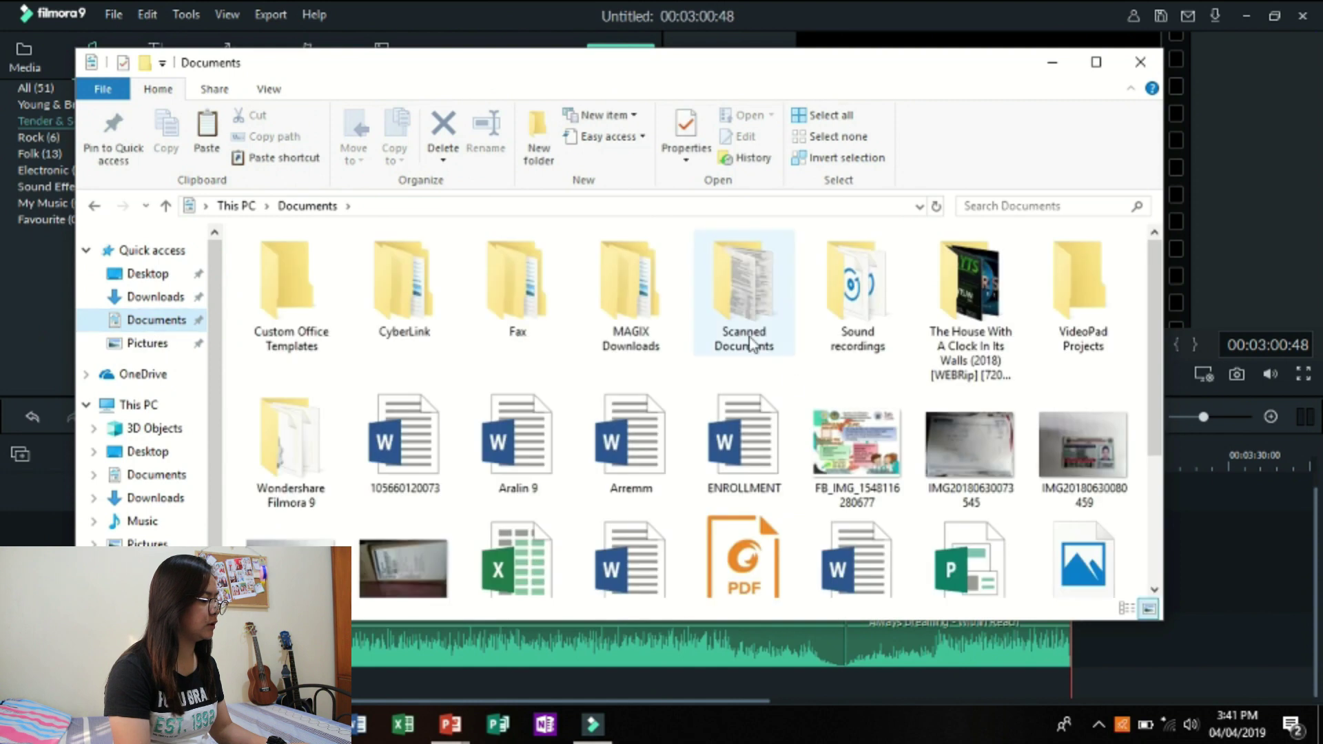
pyautogui.doubleClick(263, 473)
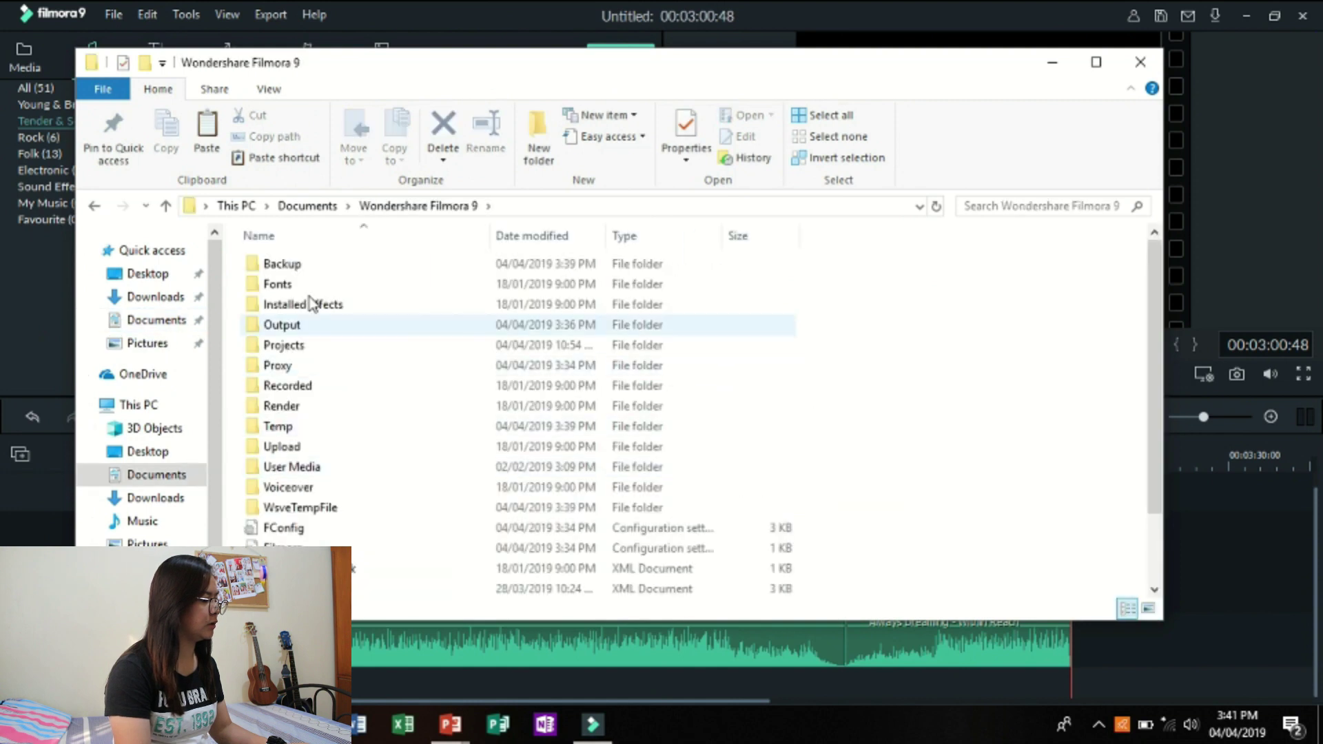
pyautogui.doubleClick(332, 328)
pyautogui.click(311, 321)
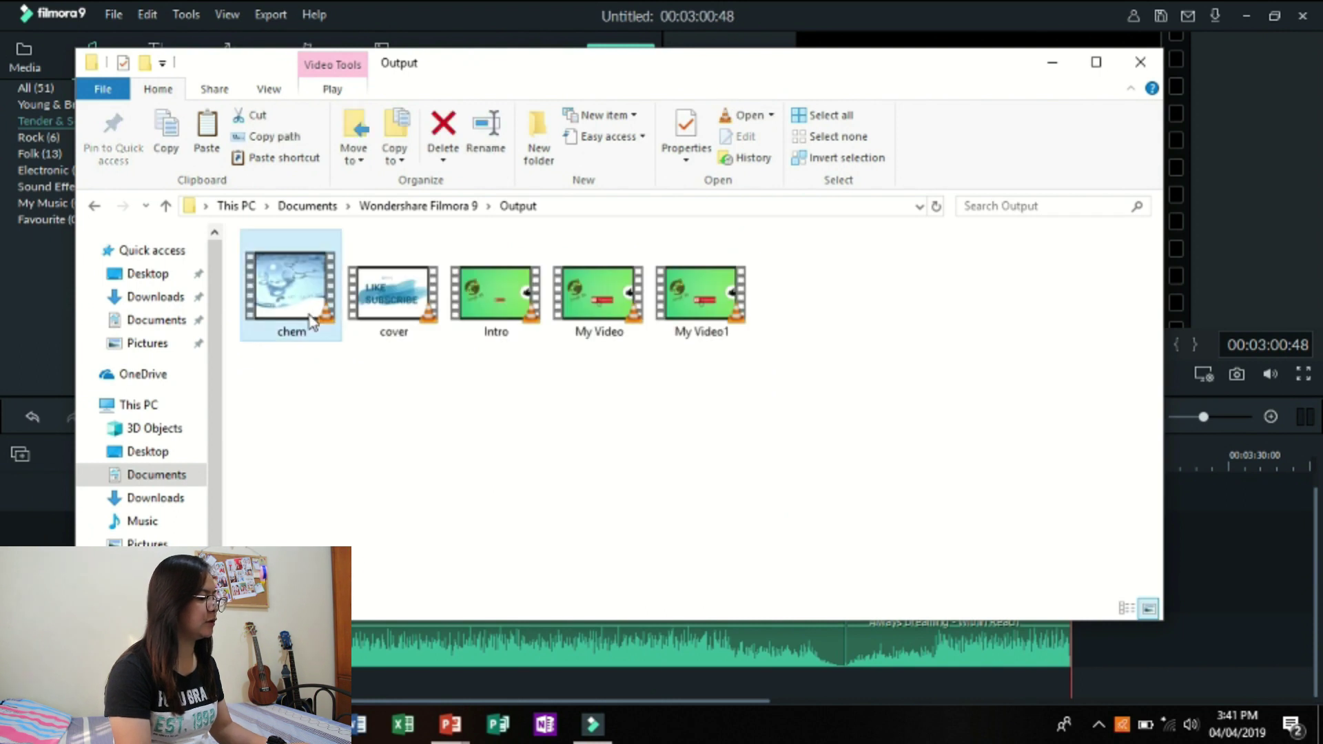
pyautogui.doubleClick(312, 317)
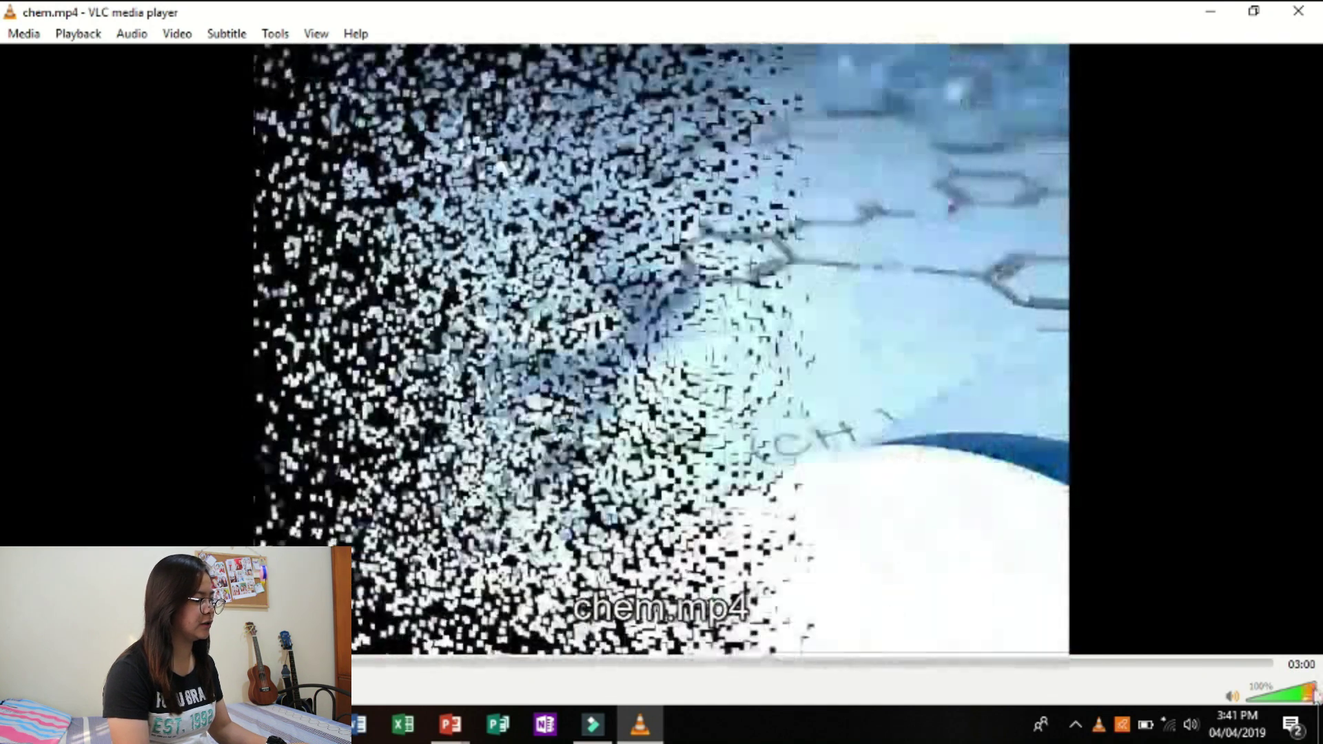
# Step: Raise VLC's volume to 121% while chem.mp4 plays
pyautogui.click(1313, 693)
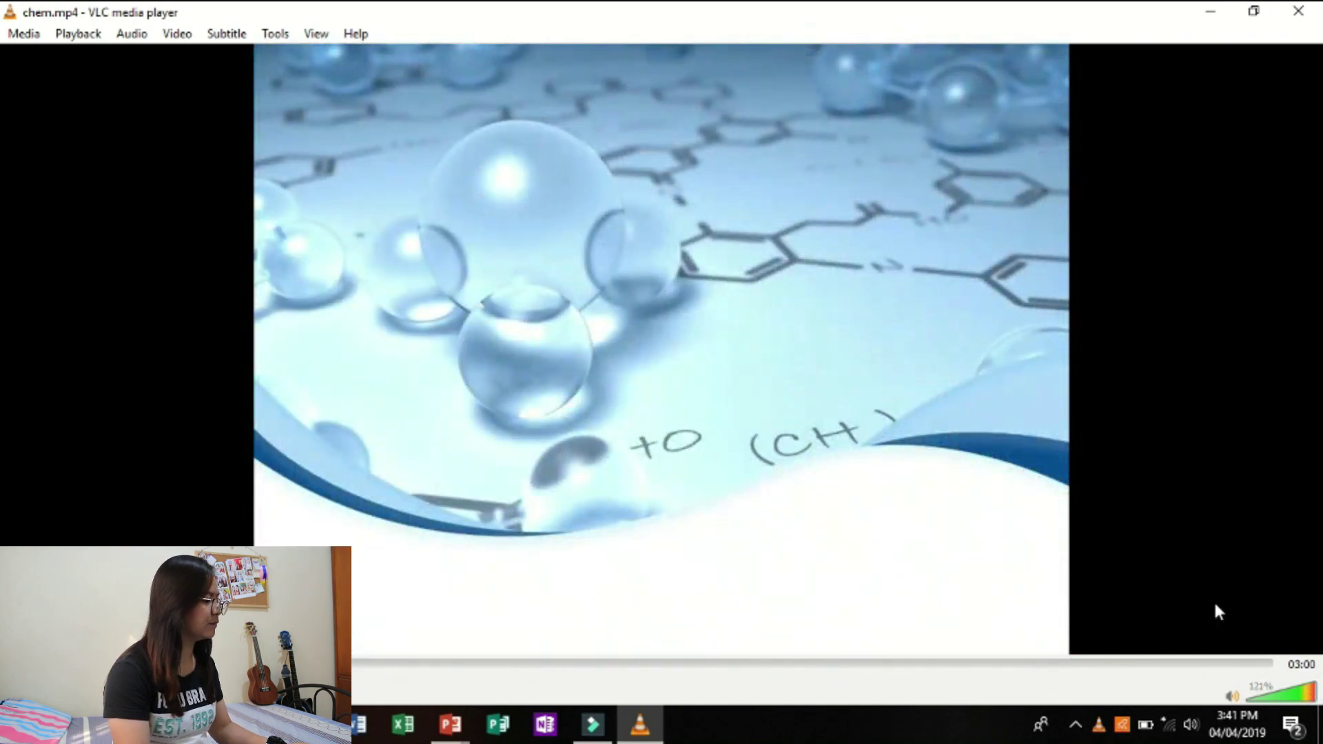